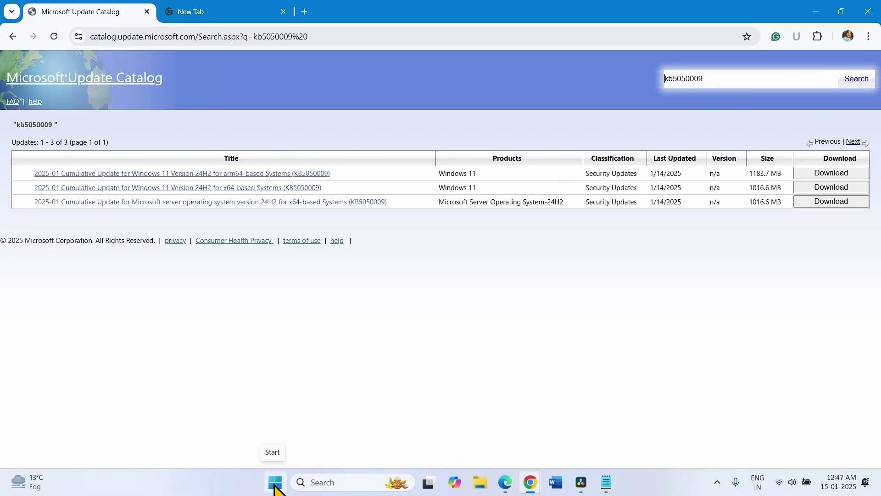
Open the Start menu from the taskbar.
left_click(275, 483)
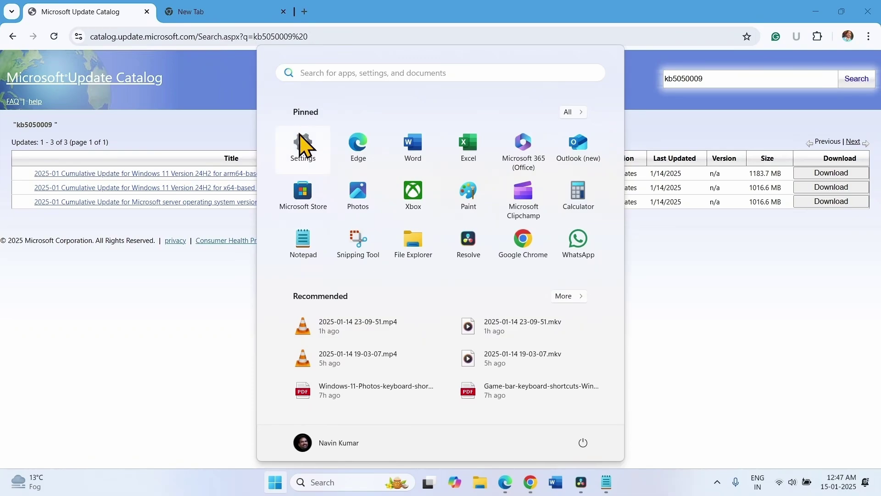
left_click(303, 146)
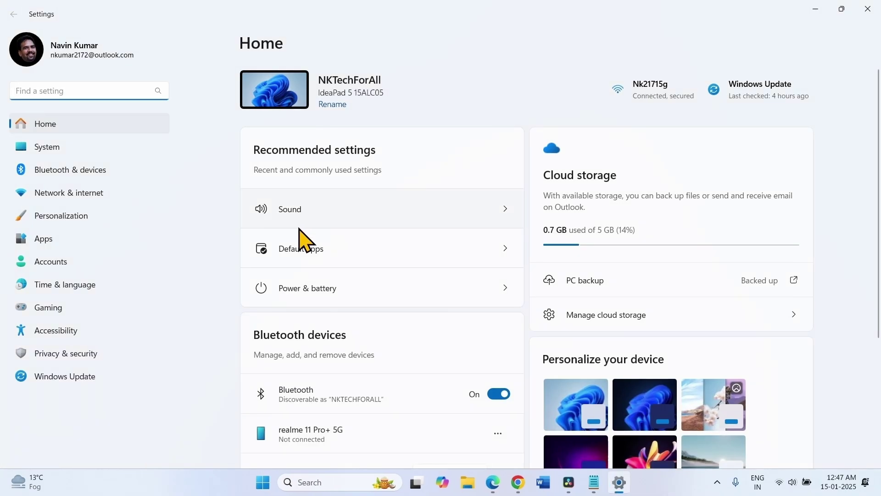
left_click(57, 147)
scroll(457, 358, "down", 10)
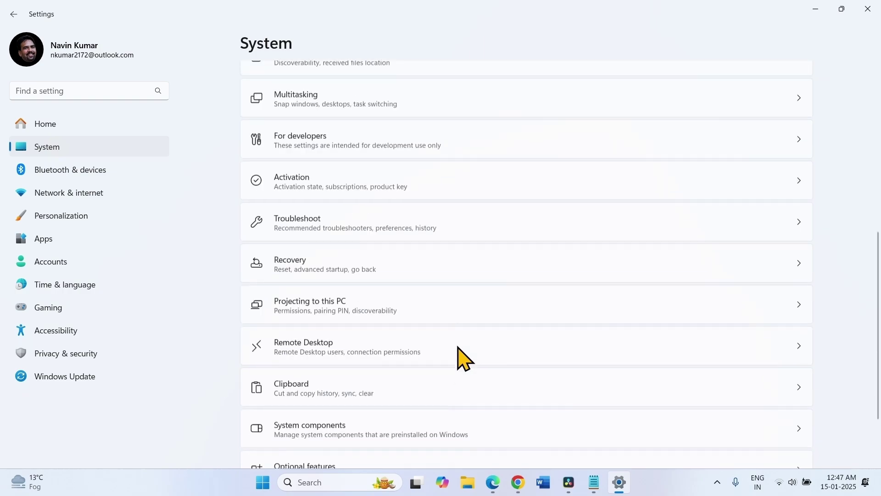
left_click(340, 420)
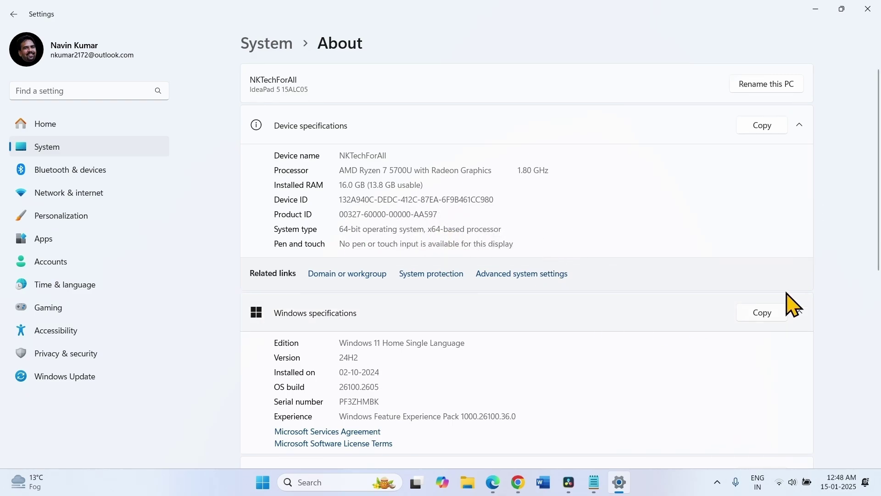
left_click(867, 9)
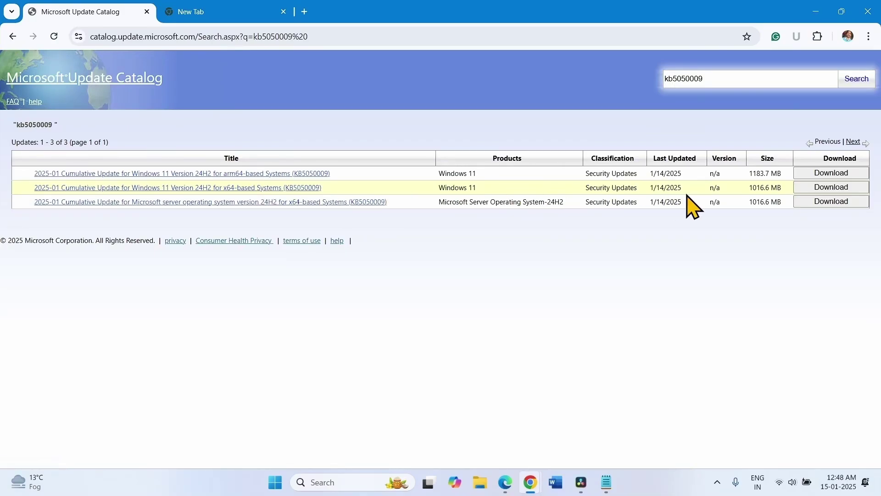
Download both .msu packages from the x64 KB5050009 row's download window.
left_click(824, 188)
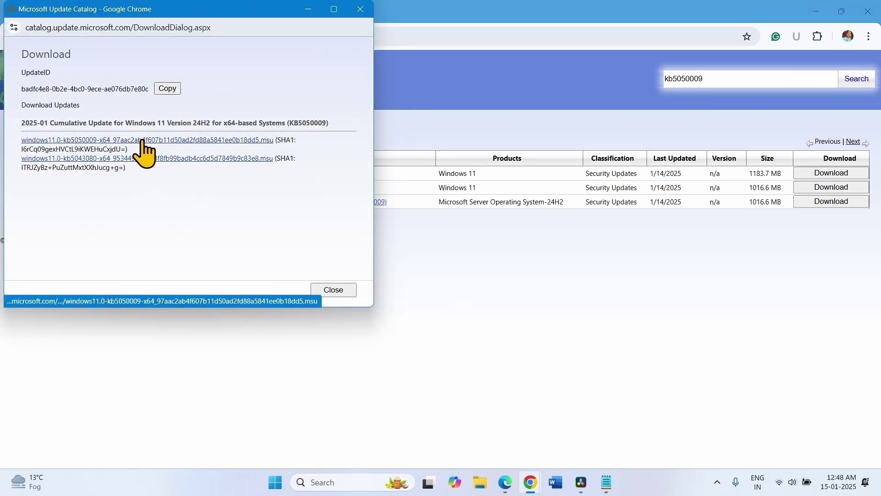
left_click(142, 140)
left_click(148, 159)
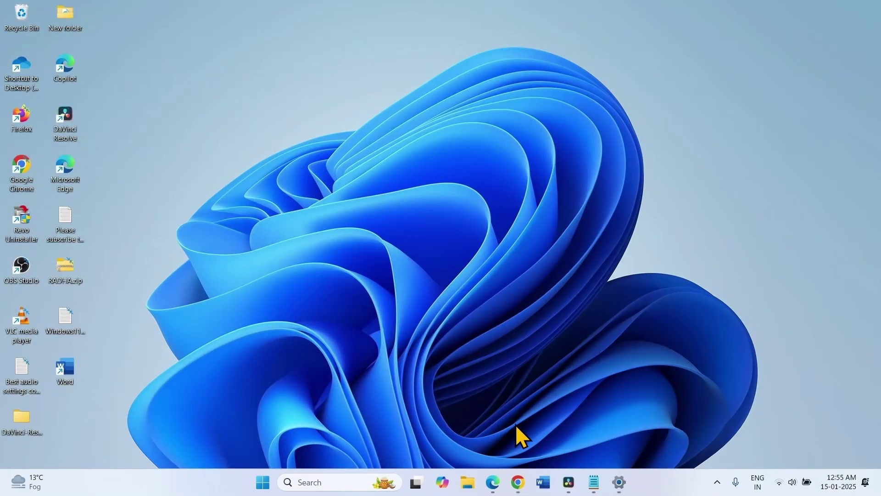
In File Explorer's Downloads folder, run the KB5050009 .msu package and dismiss its prompt.
left_click(466, 485)
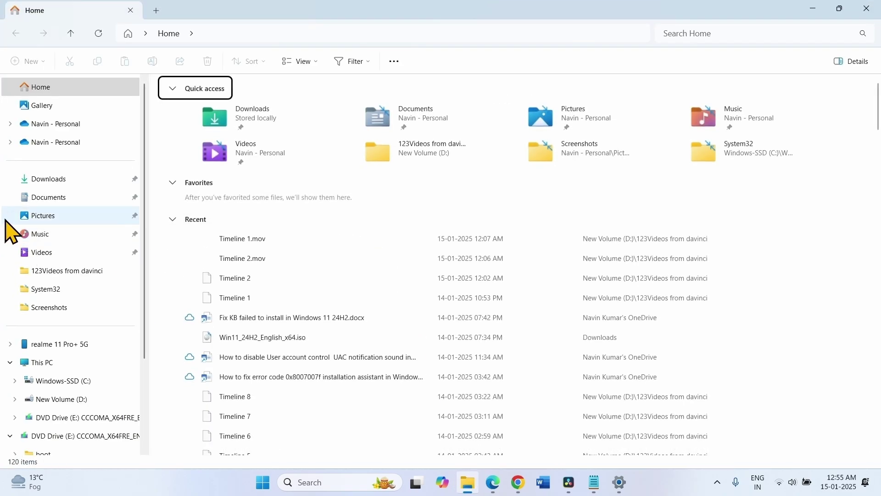
left_click(51, 179)
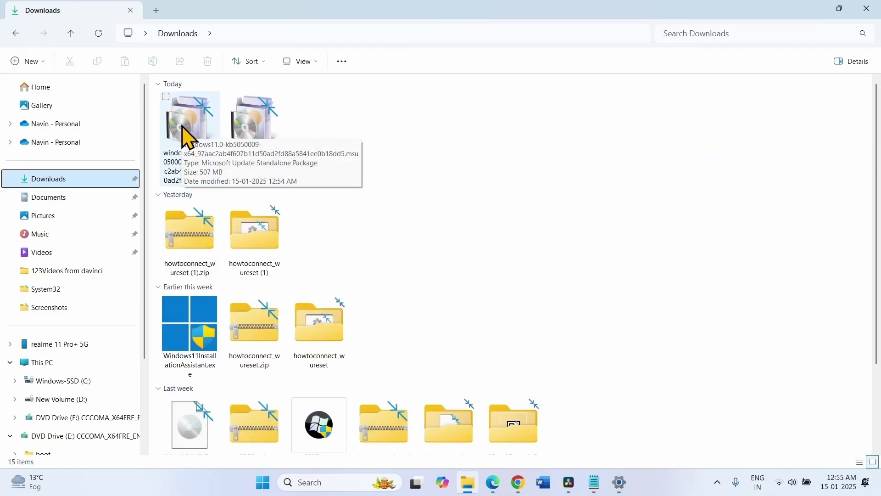
right_click(186, 137)
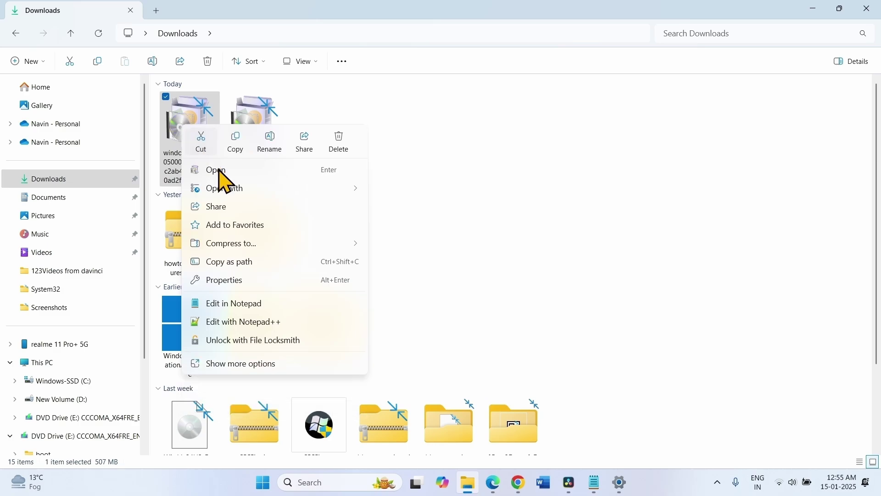
left_click(220, 172)
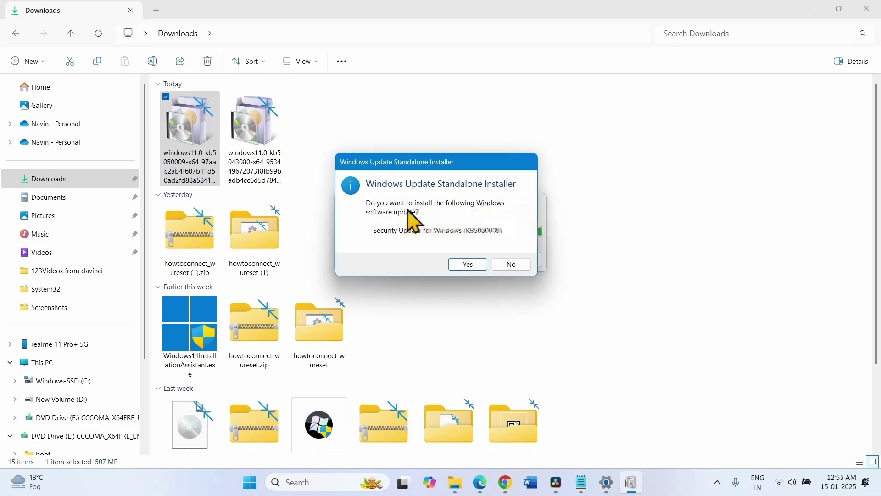
left_click(472, 268)
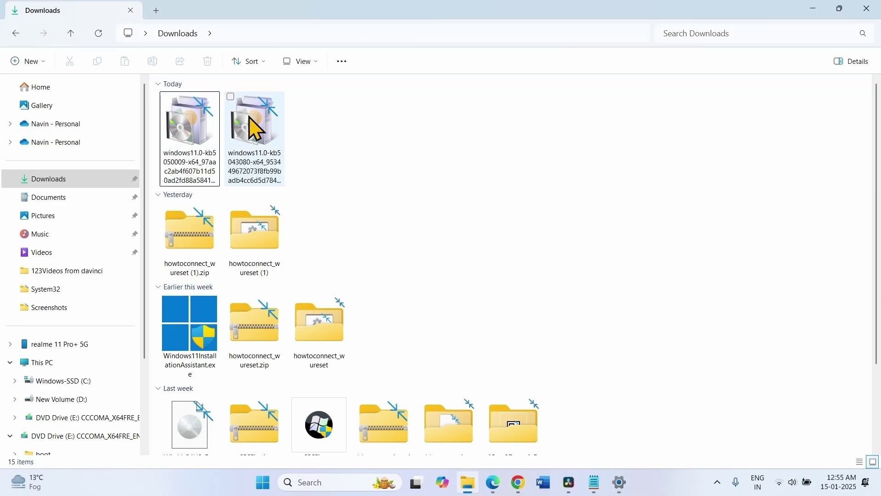
Run the KB5043080 .msu update package from Downloads.
right_click(250, 135)
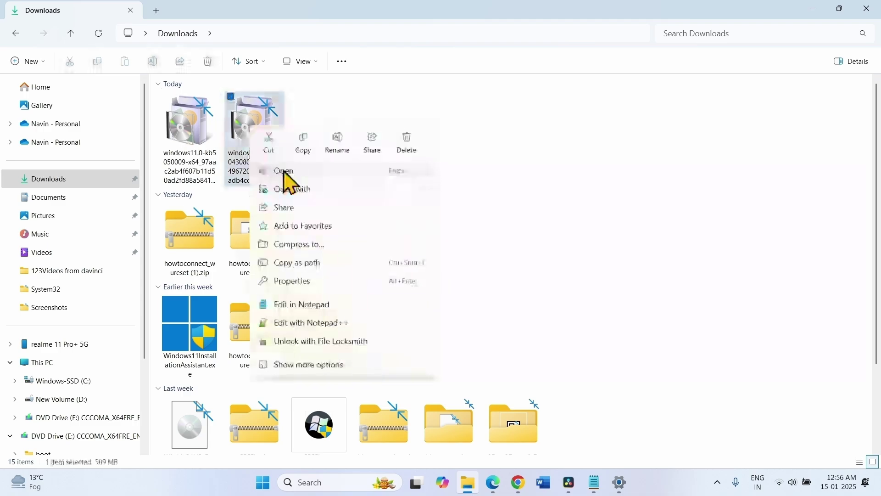
left_click(427, 118)
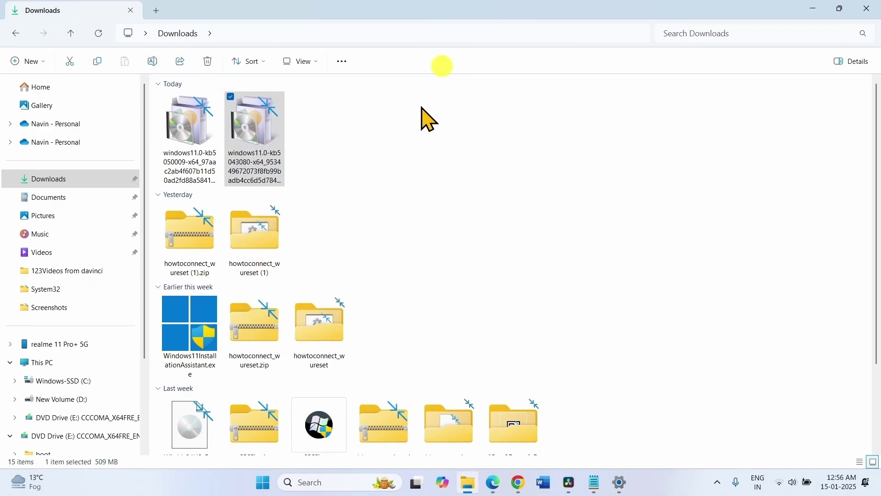
right_click(268, 138)
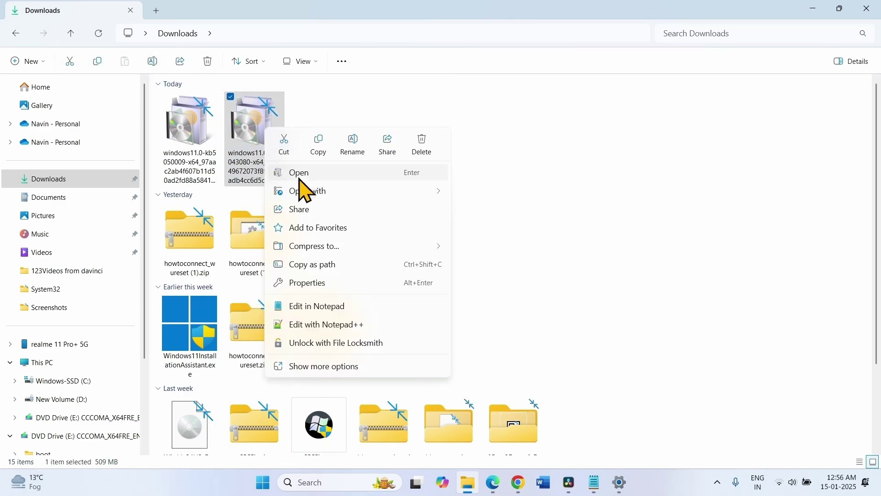
left_click(300, 175)
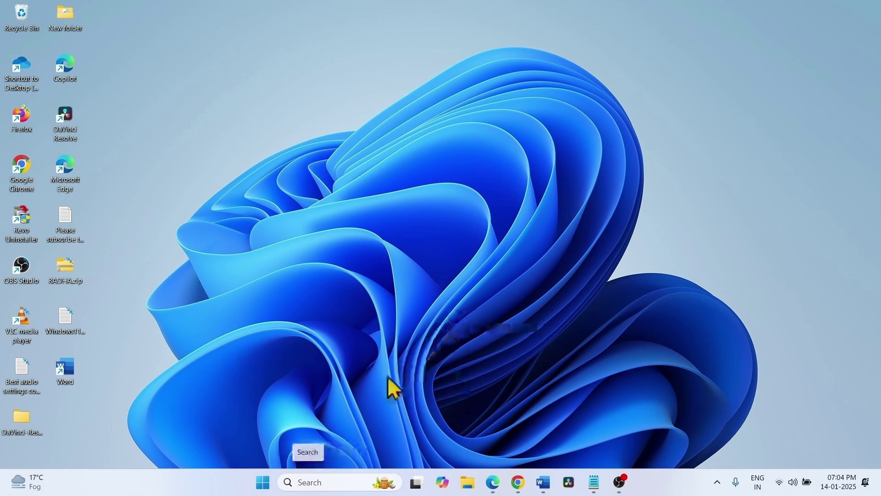
Open the Services app via search and select the Windows Update service.
left_click(294, 482)
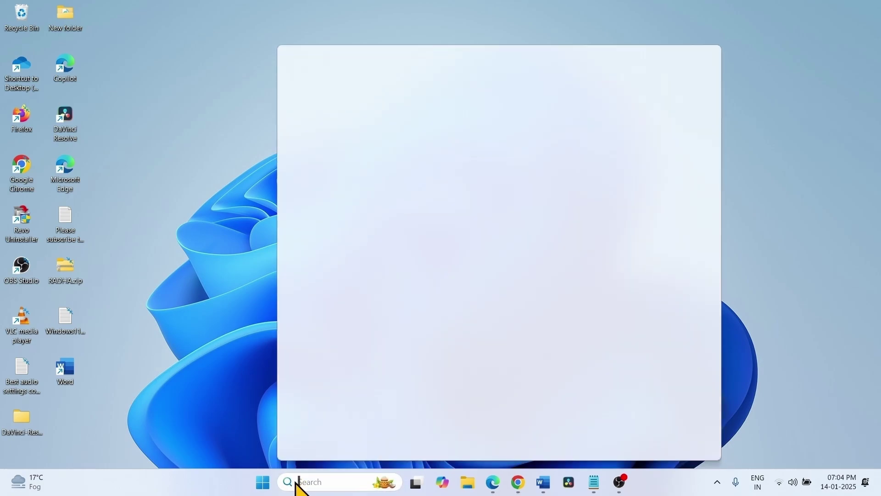
type("services")
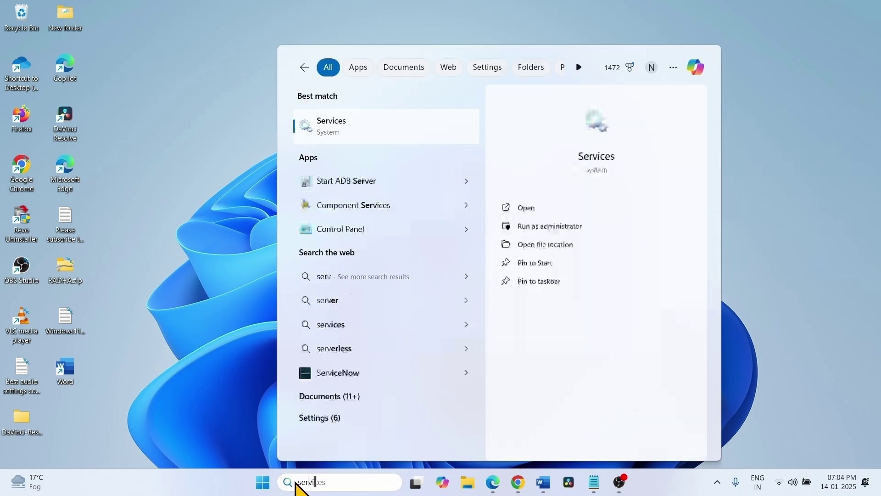
left_click(357, 133)
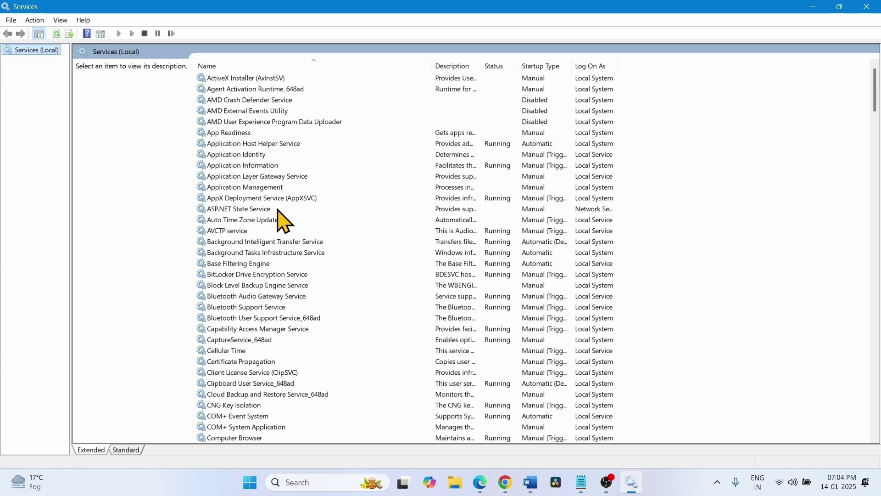
scroll(283, 221, "down", 20)
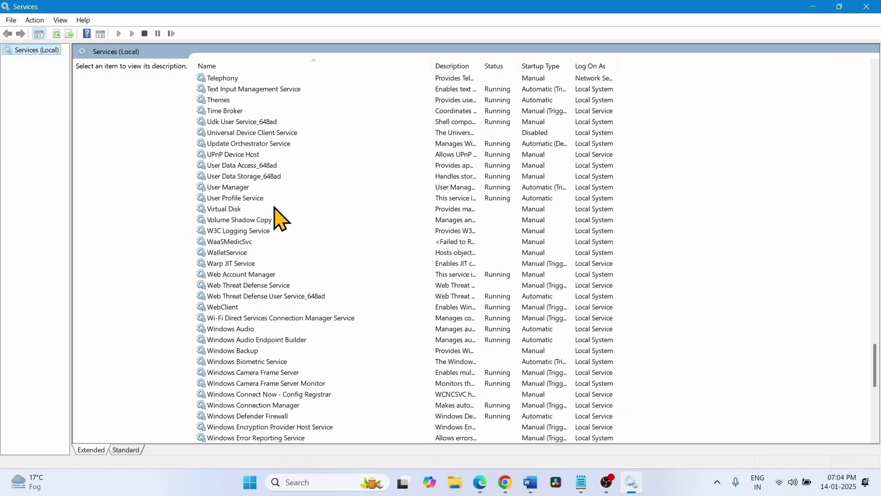
scroll(280, 220, "down", 12)
left_click(242, 288)
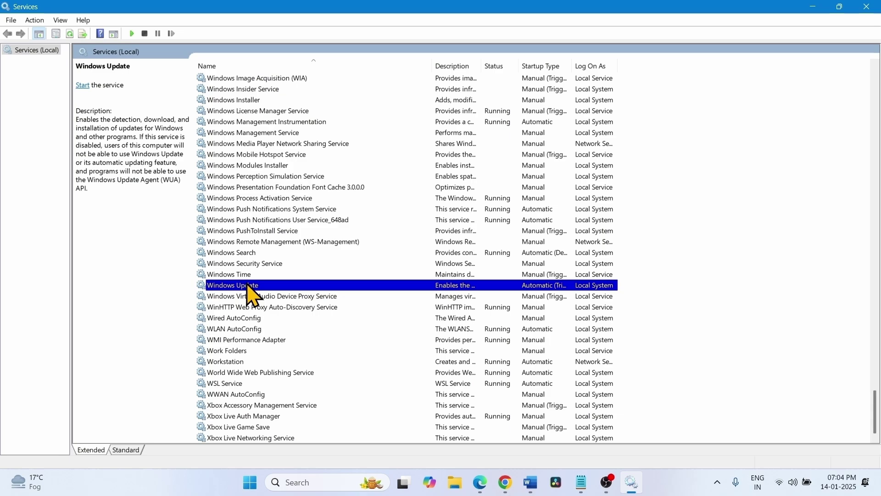
Set Windows Update startup type to Automatic, start and apply it, then restart the service.
right_click(247, 285)
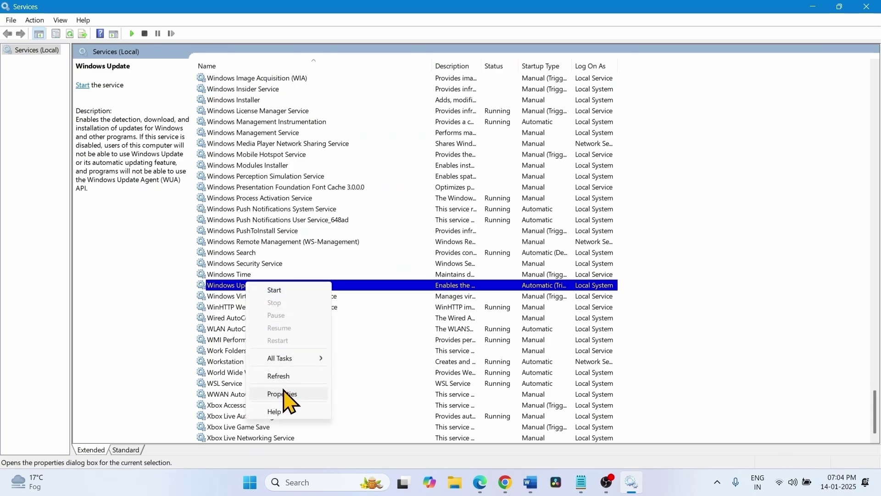
left_click(282, 394)
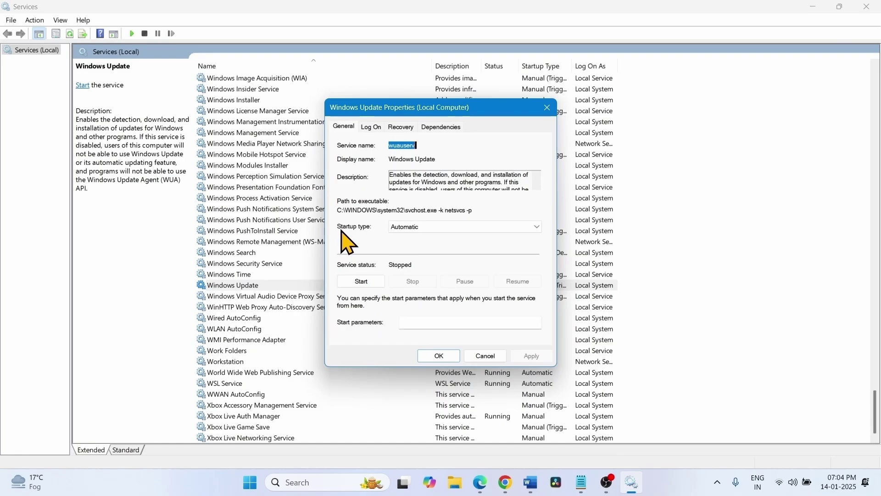
left_click(439, 230)
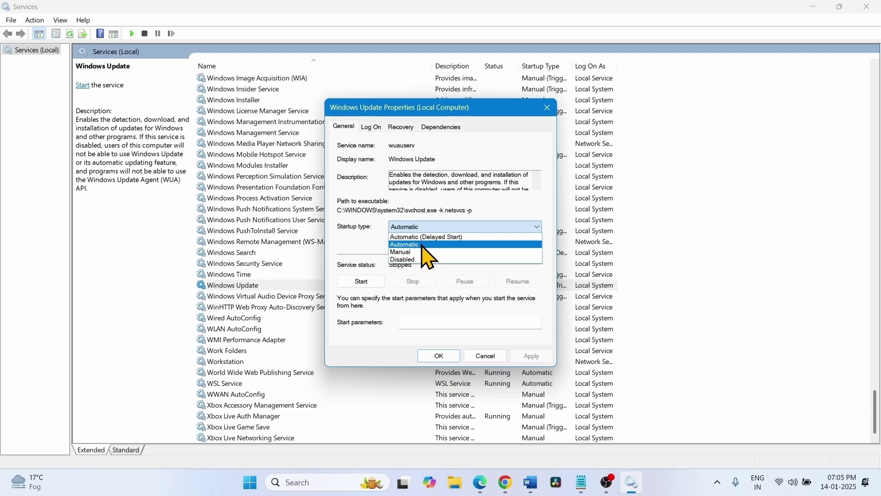
left_click(423, 245)
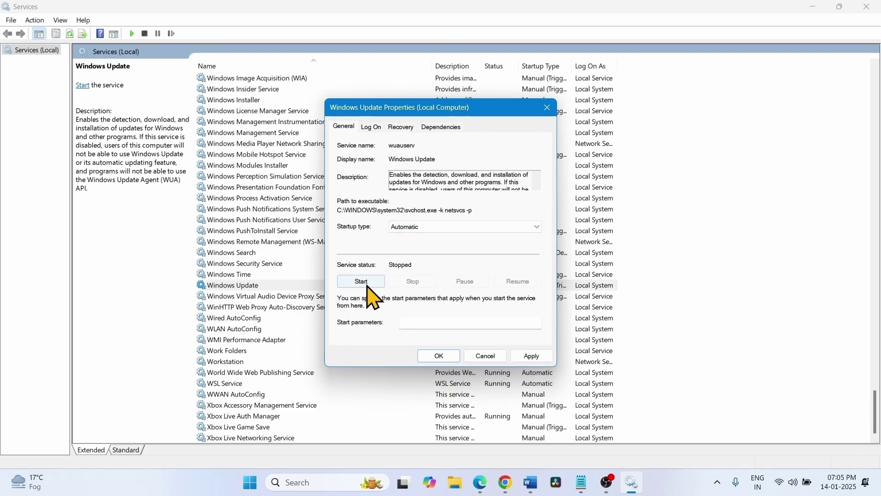
left_click(365, 285)
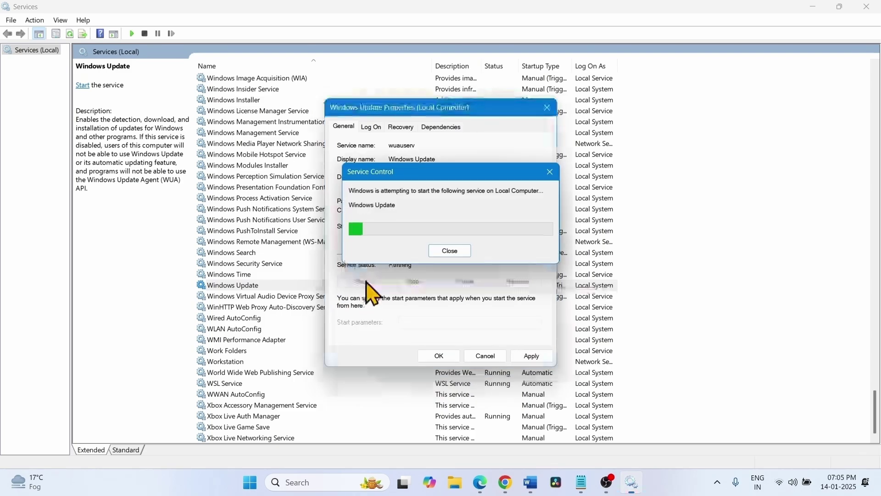
left_click(531, 357)
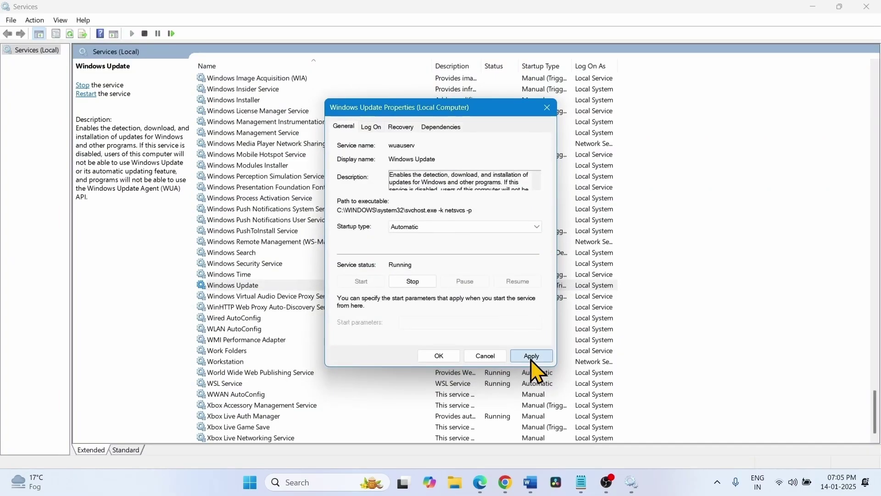
left_click(433, 356)
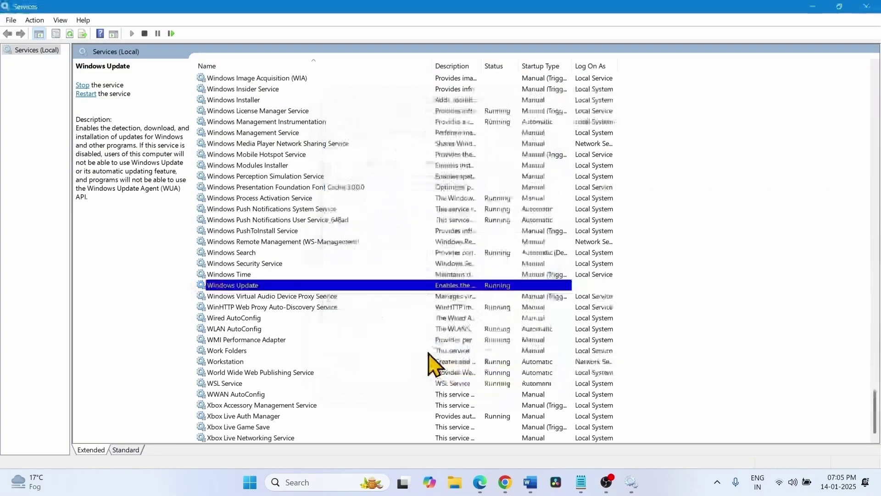
right_click(236, 285)
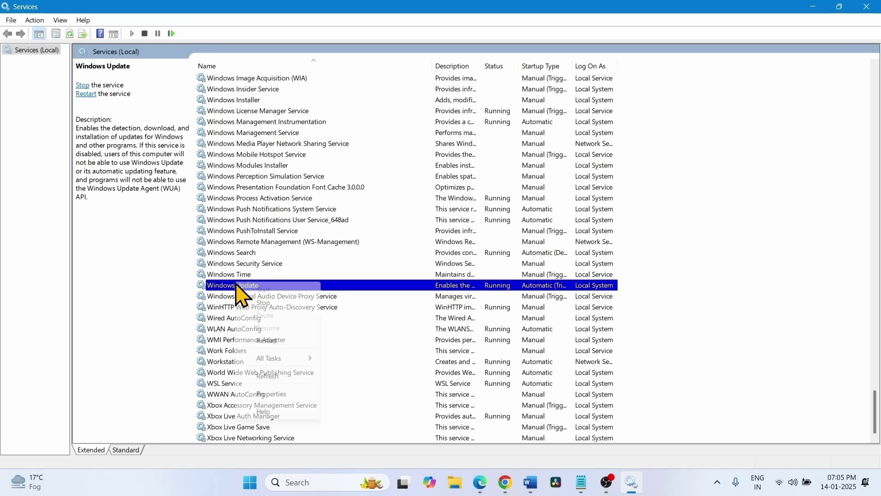
left_click(267, 341)
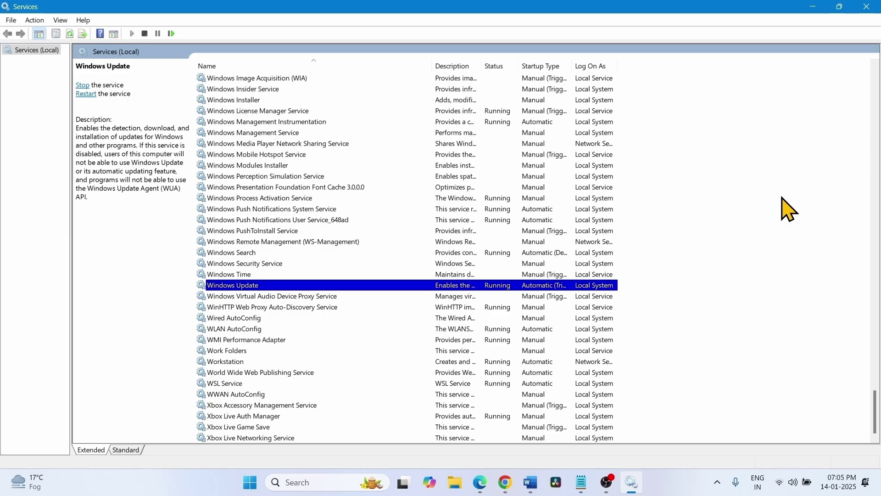
Change Background Intelligent Transfer Service startup type to Automatic, save it, then restart BITS.
left_click_drag(875, 412, 875, 113)
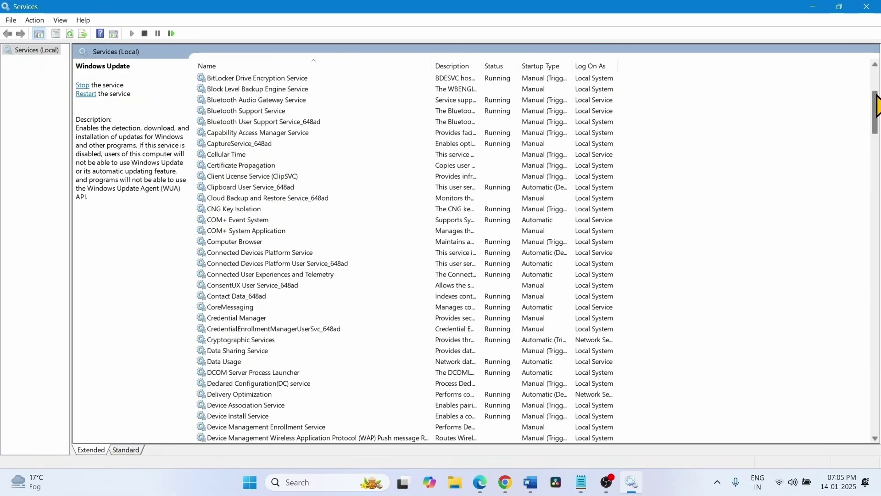
scroll(242, 276, "up", 6)
left_click(241, 242)
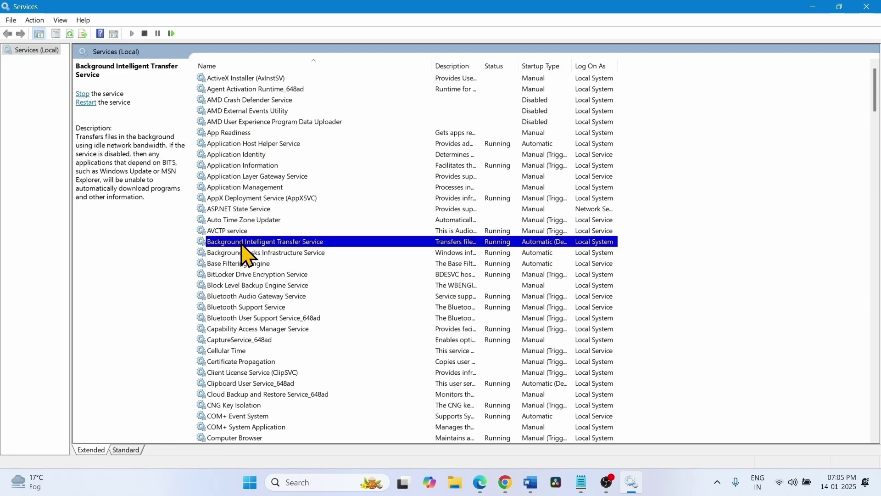
right_click(295, 245)
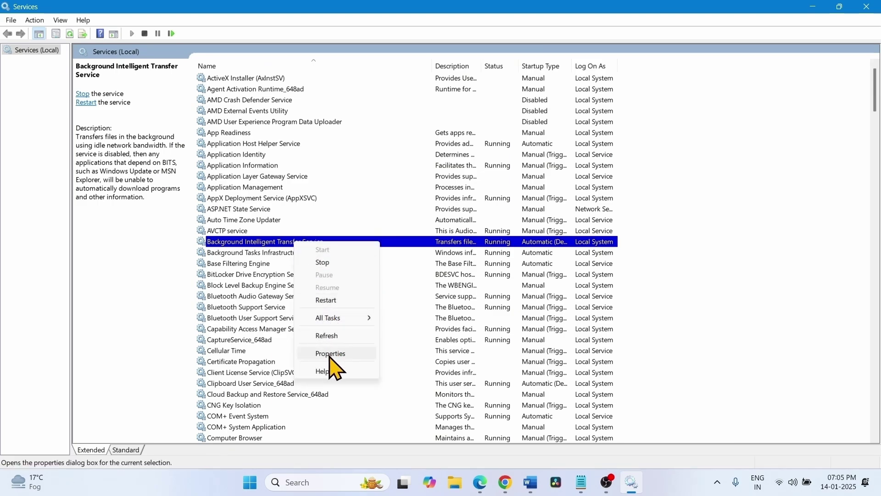
left_click(329, 356)
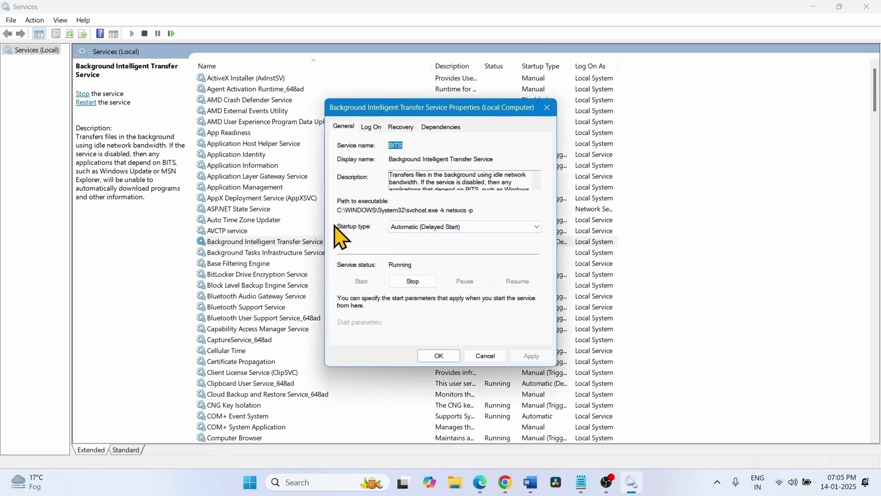
left_click(413, 231)
left_click(416, 243)
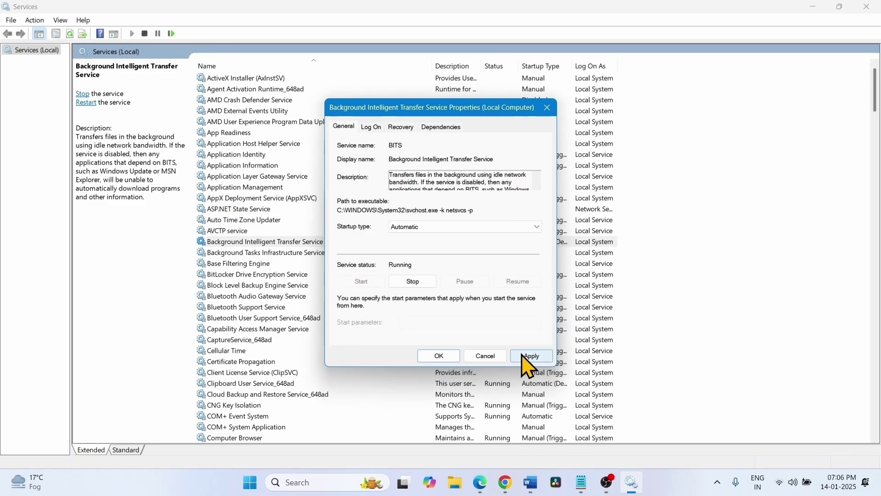
left_click(442, 358)
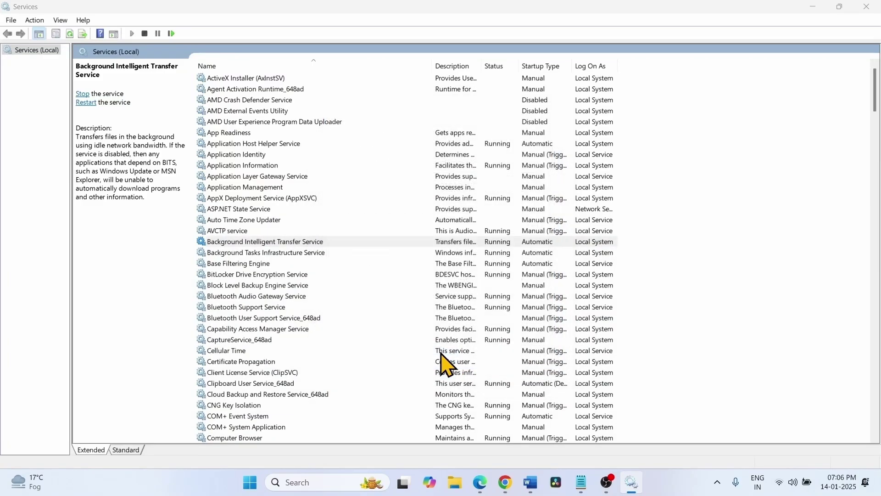
right_click(224, 242)
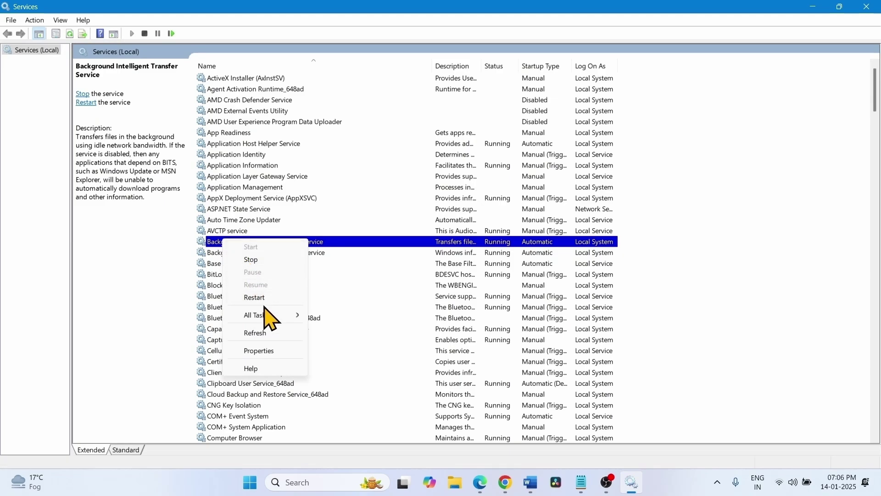
left_click(255, 297)
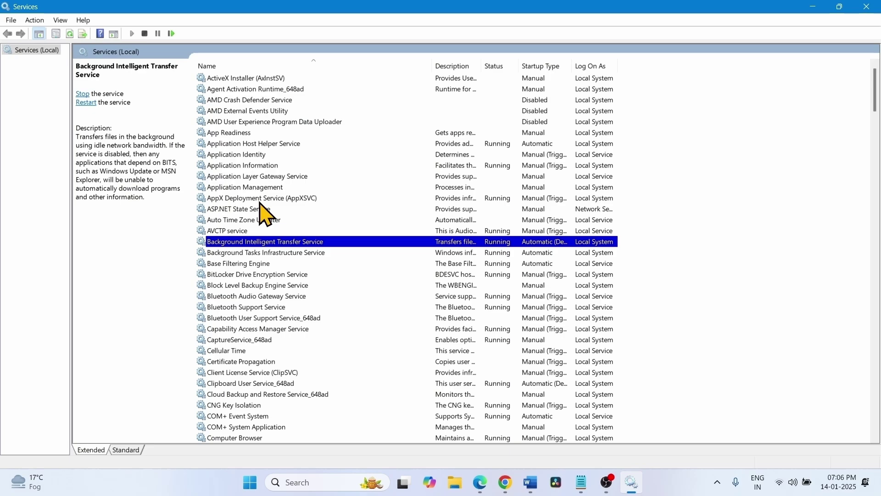
Open Cryptographic Services properties and apply its Automatic startup setting.
scroll(270, 298, "down", 8)
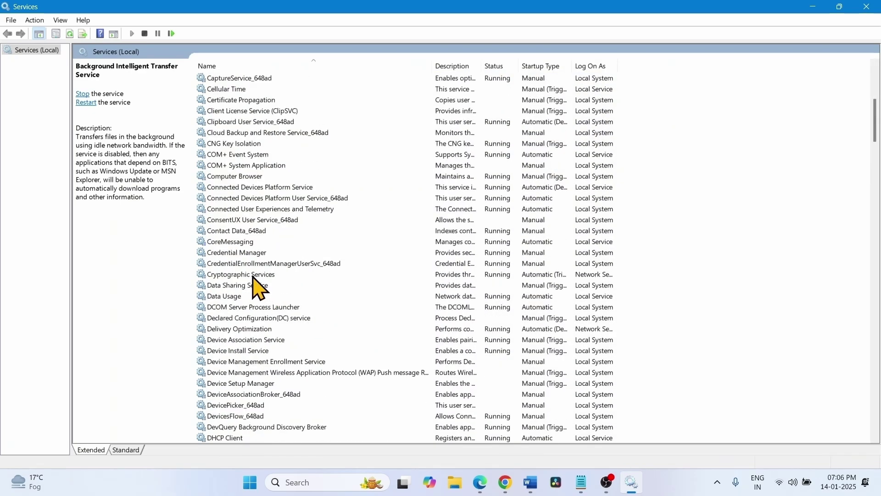
left_click(255, 275)
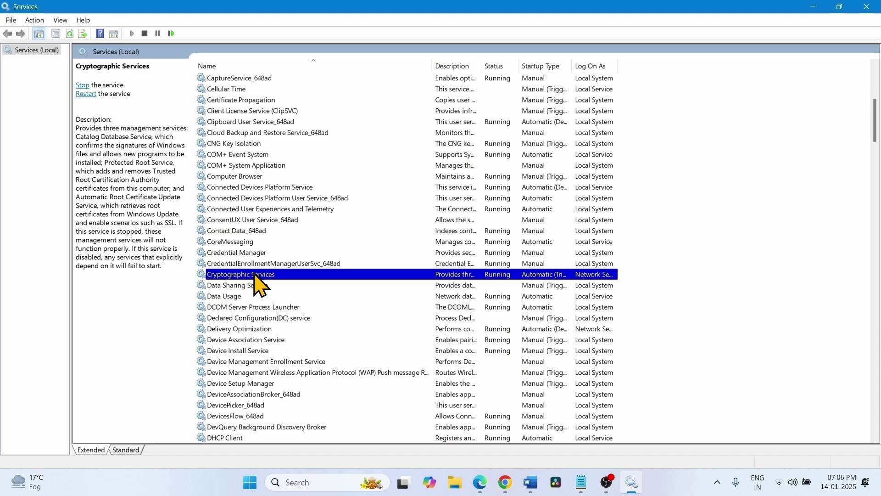
right_click(255, 274)
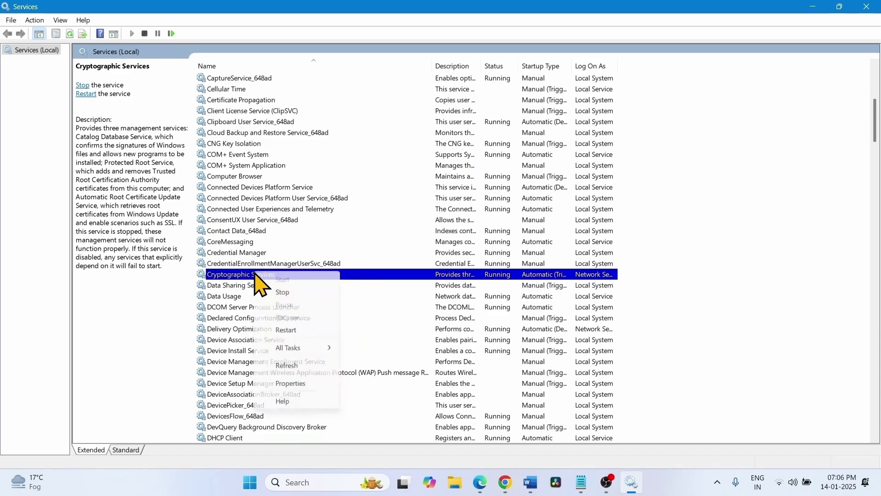
left_click(306, 388)
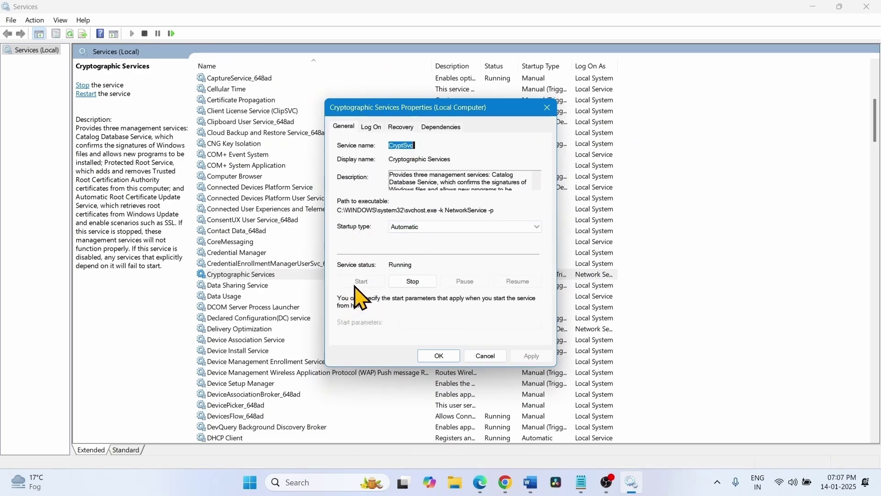
left_click(533, 357)
left_click(439, 357)
Restart Cryptographic Services and close the Services window.
left_click(239, 276)
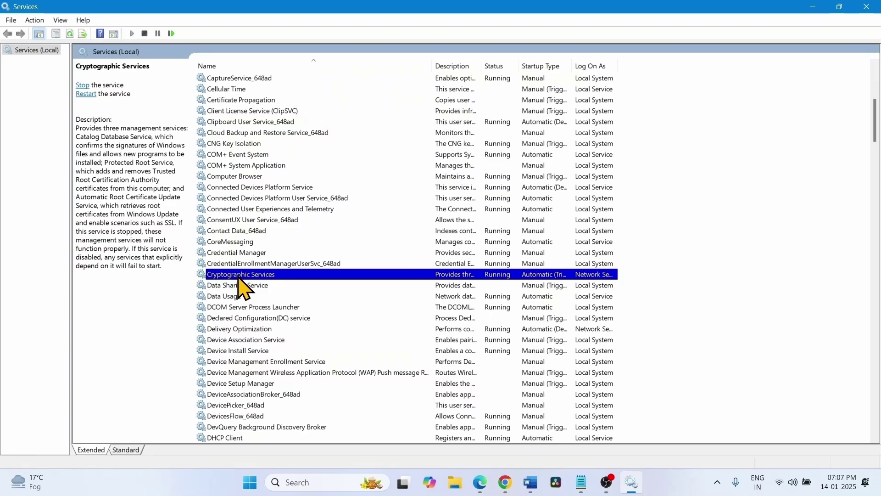
right_click(238, 278)
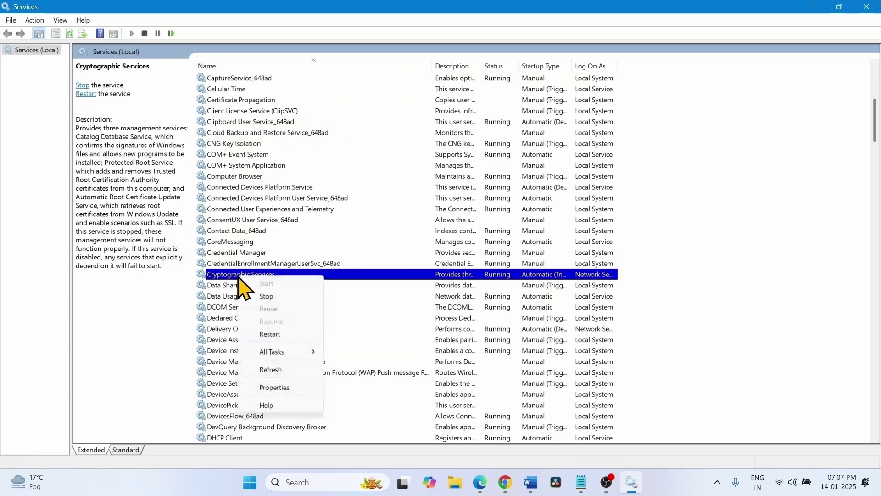
left_click(270, 334)
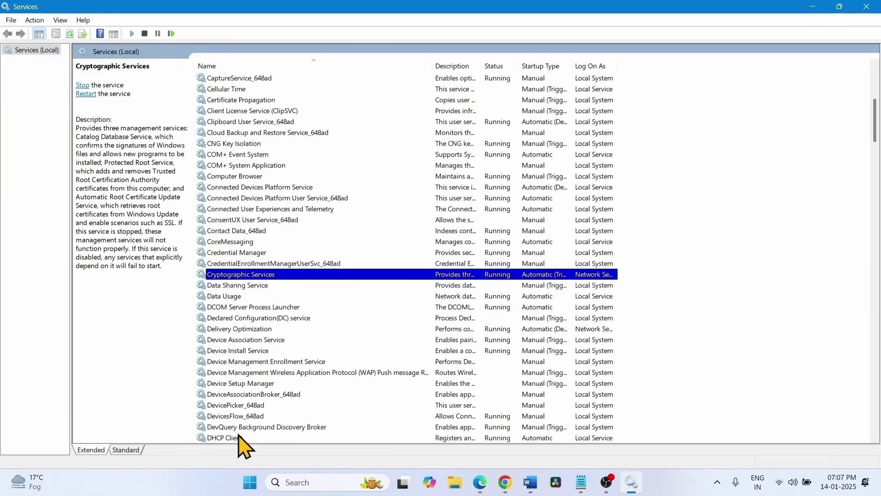
left_click(869, 6)
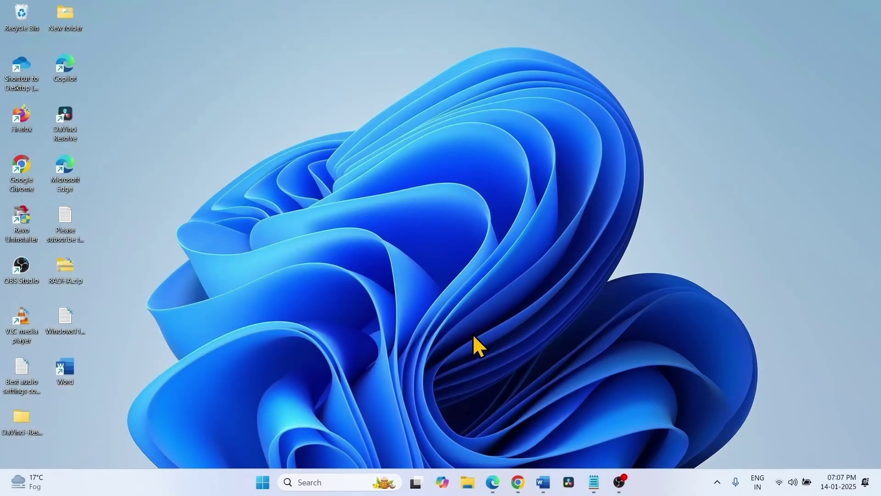
Go to the Windows Update page in Settings from the Start menu.
left_click(263, 485)
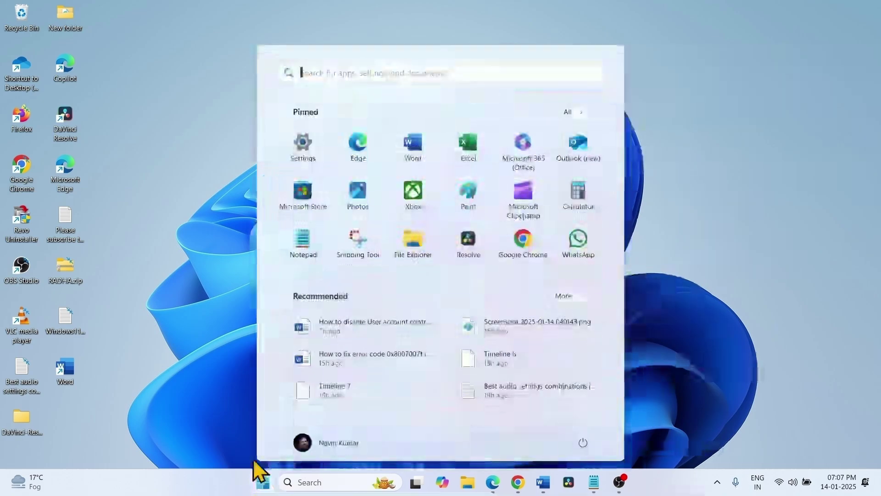
left_click(309, 156)
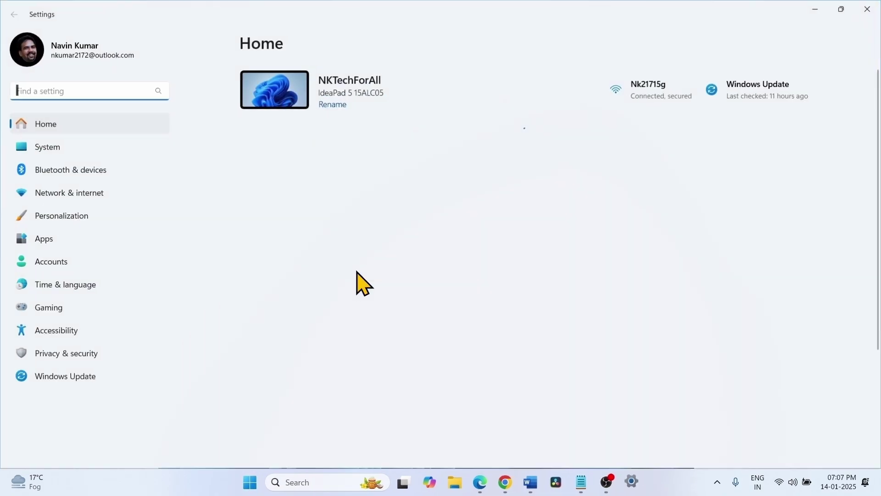
left_click(50, 375)
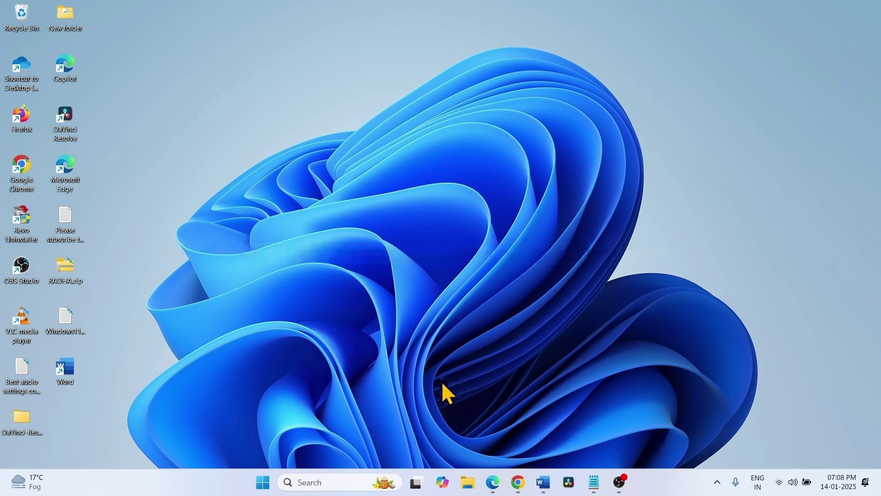
Launch Command Prompt as administrator via search, accepting the UAC prompt.
left_click(317, 483)
type("cmd")
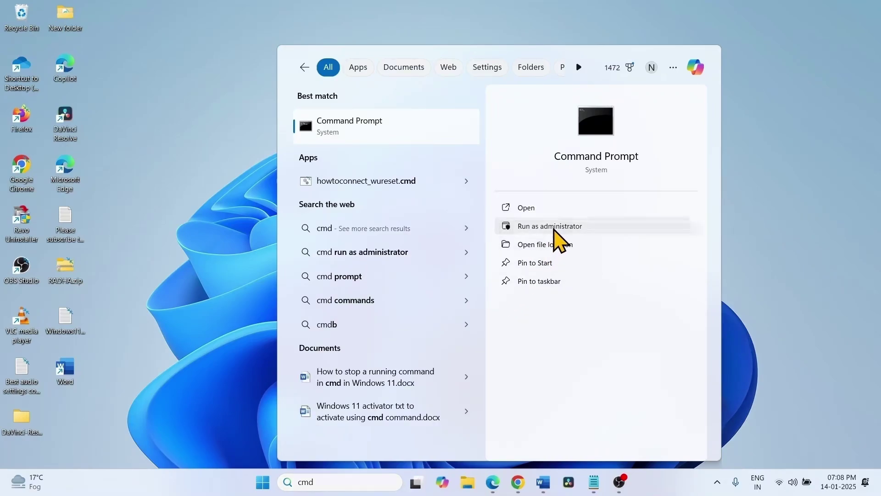
left_click(555, 229)
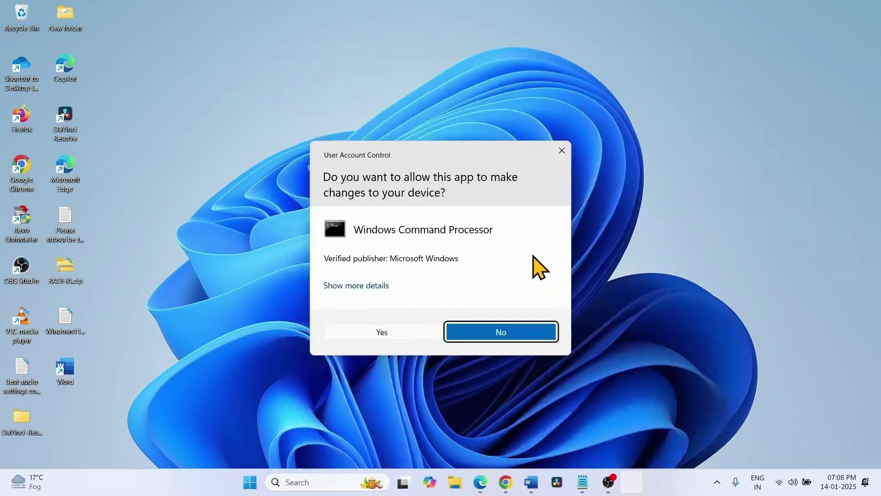
left_click(369, 333)
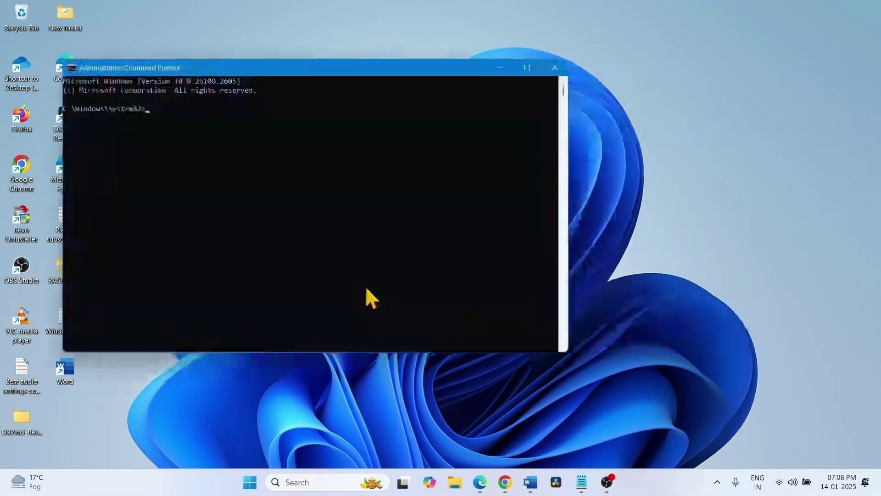
Copy the 'net stop bits' line from the Notepad list of reset commands.
left_click(577, 484)
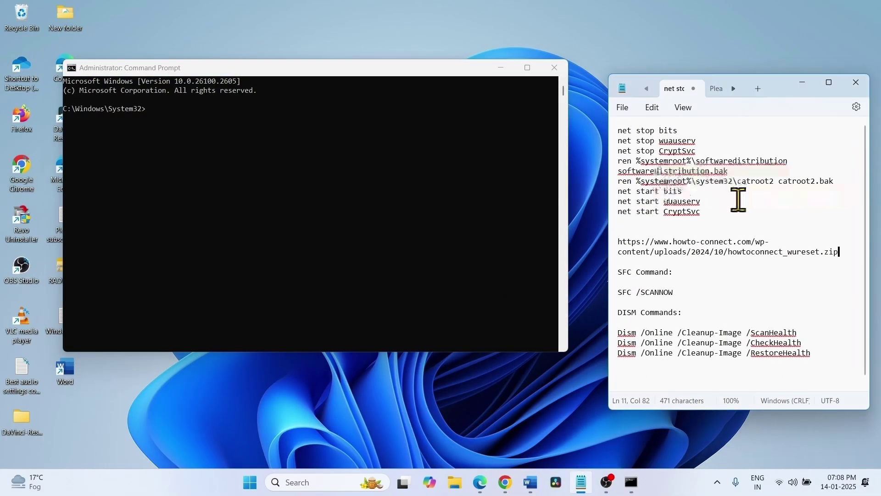
mouse_move(618, 130)
left_mouse_down()
mouse_move(724, 221)
mouse_move(627, 169)
mouse_move(615, 134)
left_mouse_up()
left_click(712, 205)
left_click(650, 201)
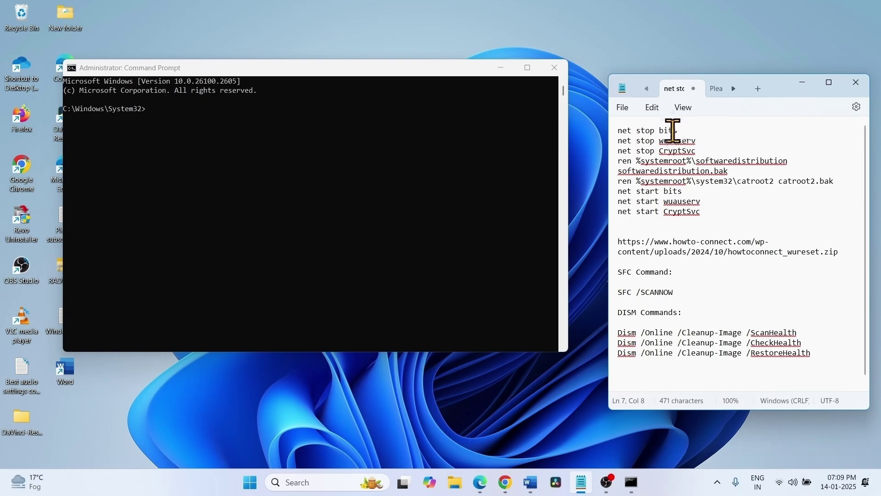
left_click(622, 131)
left_click_drag(620, 132, 711, 224)
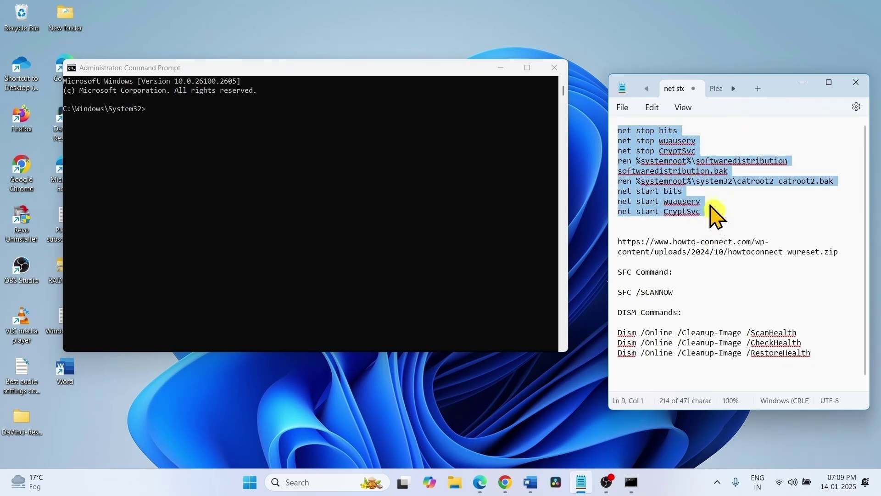
left_click(706, 143)
left_click(680, 131)
left_click_drag(680, 130, 619, 132)
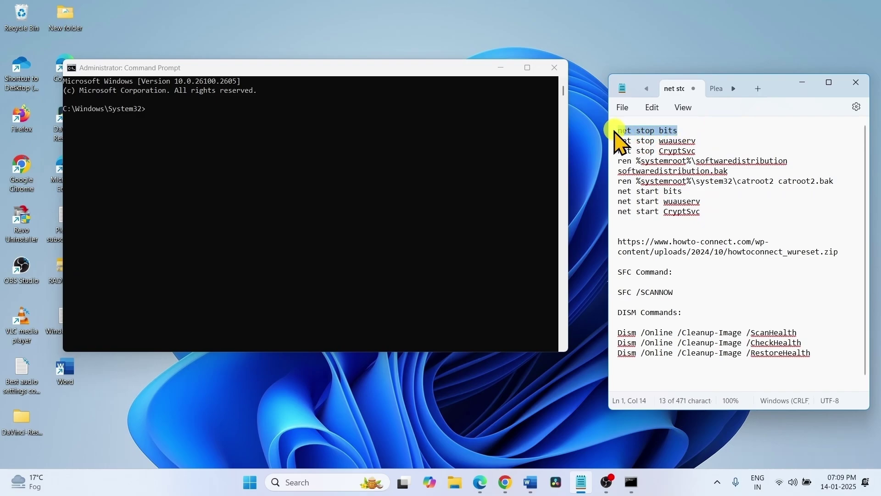
right_click(625, 134)
left_click(642, 193)
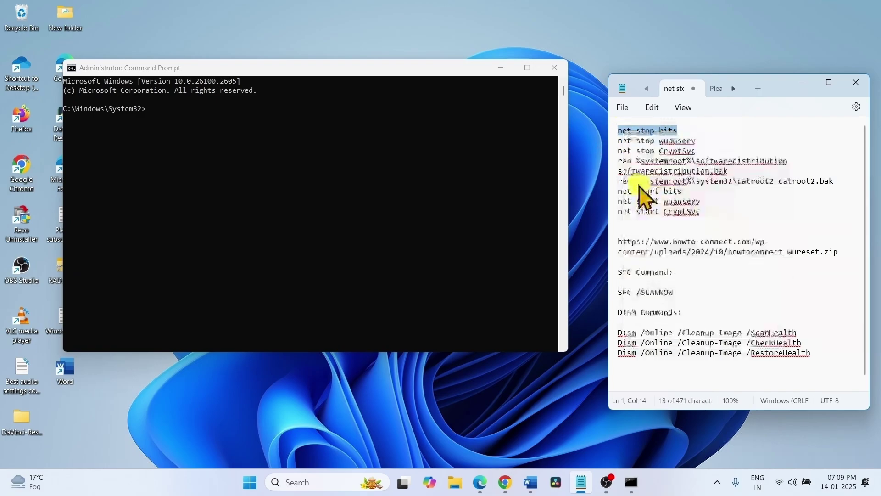
Run 'net stop bits', then copy and run 'net stop wuauserv' in Command Prompt.
left_click(173, 105)
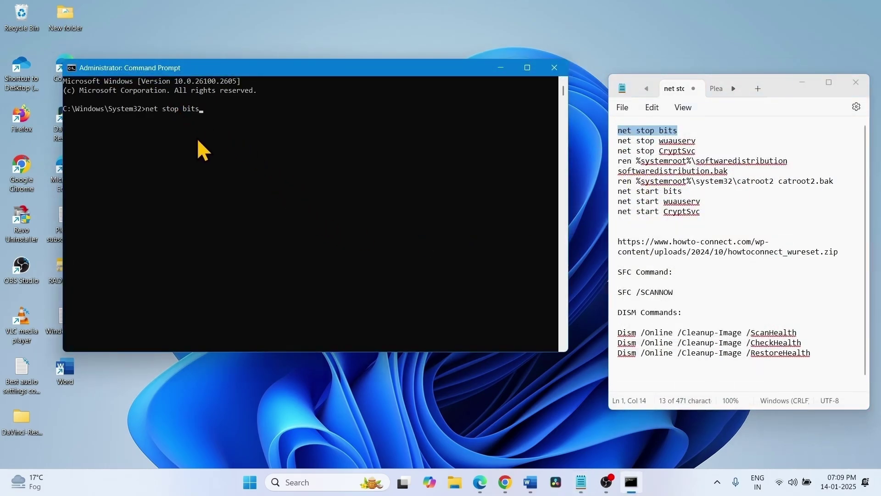
key("Return")
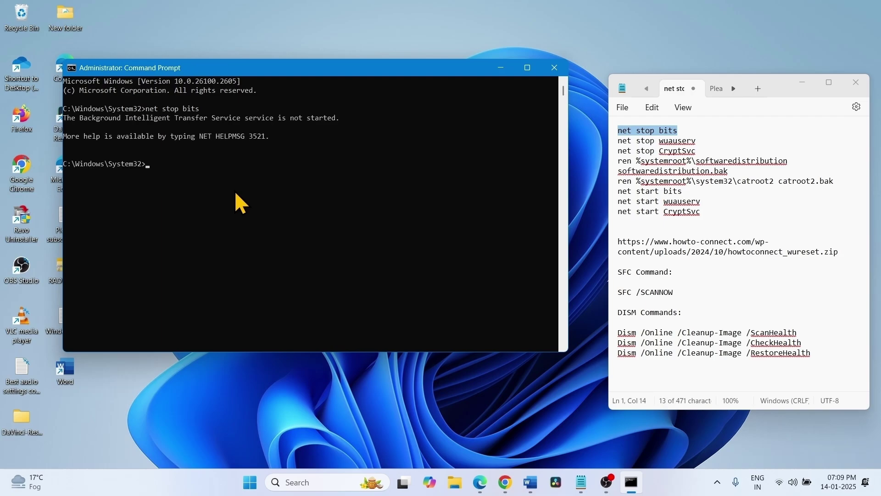
left_click_drag(697, 141, 617, 143)
right_click(625, 142)
left_click(657, 197)
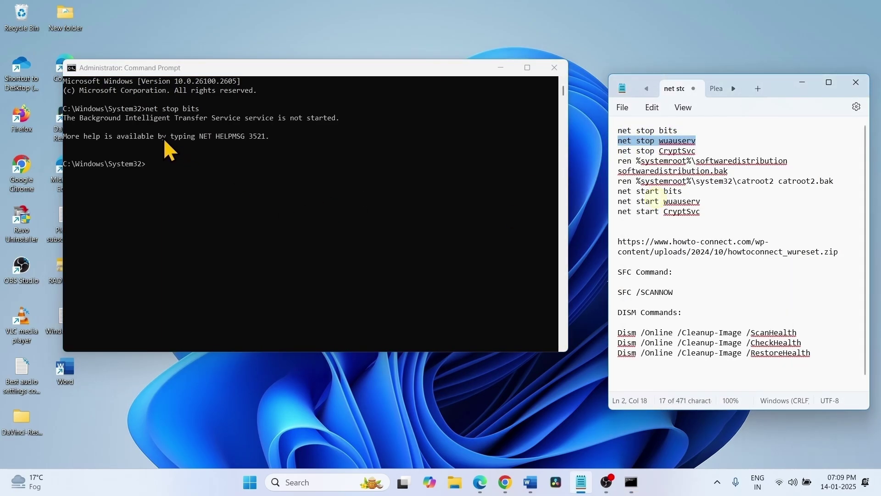
left_click(151, 168)
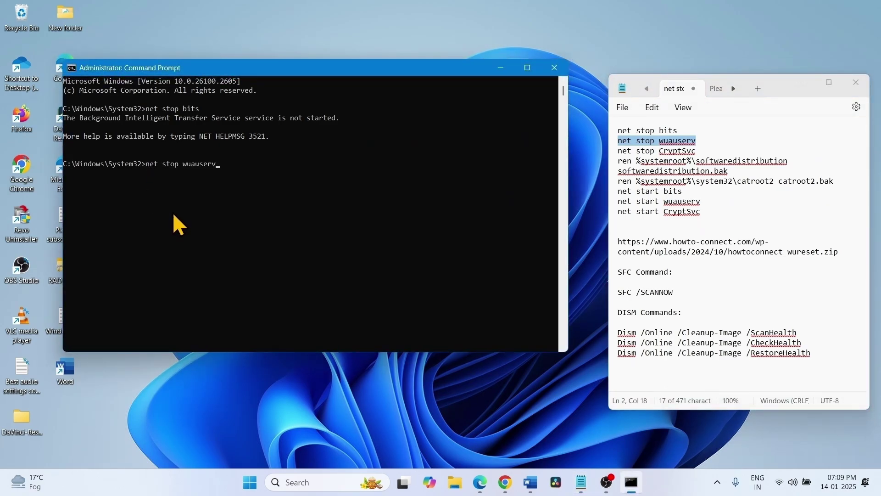
key("Return")
Copy 'net stop CryptSvc' from Notepad, paste it into Command Prompt and run it.
left_click_drag(697, 151, 617, 150)
right_click(649, 152)
left_click(681, 208)
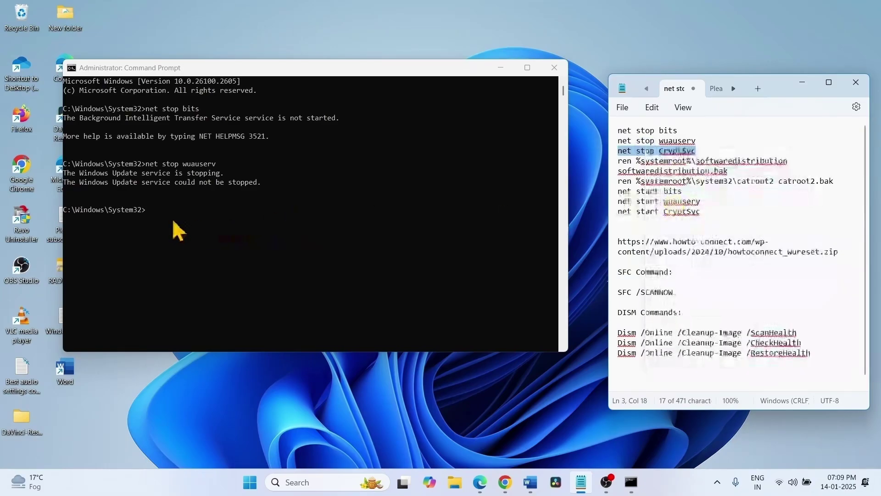
left_click(165, 211)
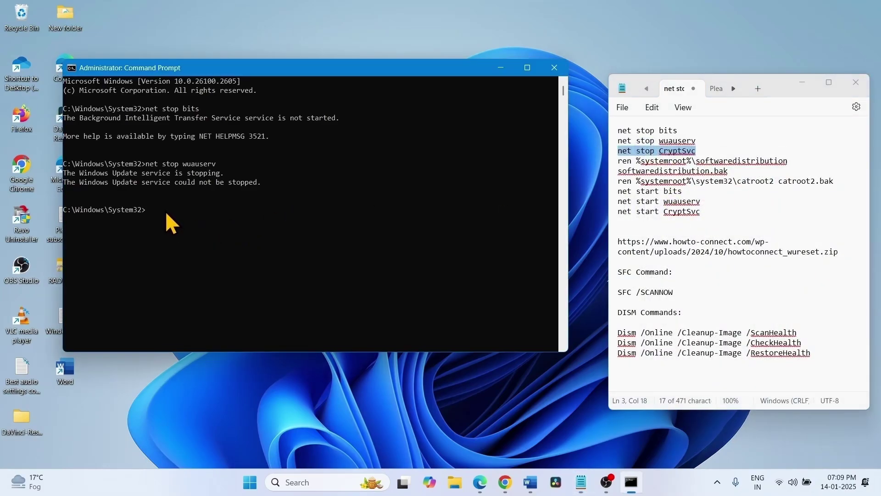
right_click(165, 211)
key("Return")
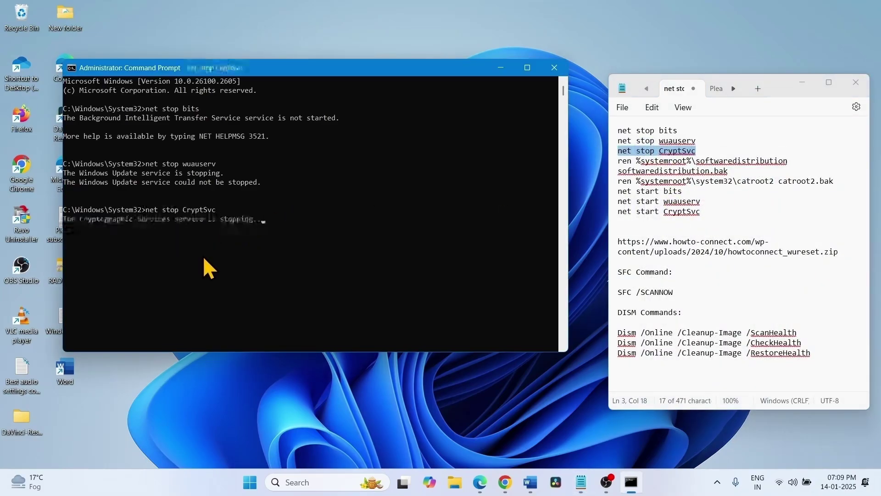
Select the remaining reset command lines in Notepad.
left_click(718, 212)
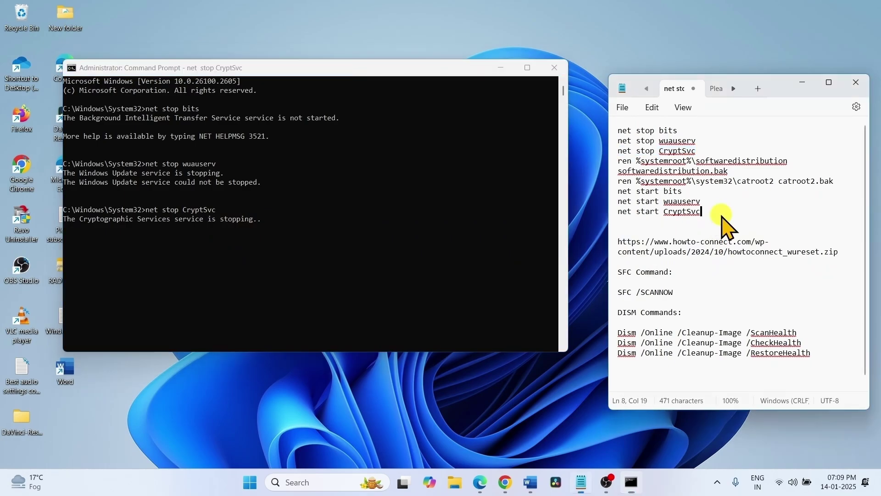
left_click_drag(719, 212, 618, 152)
left_click(659, 191)
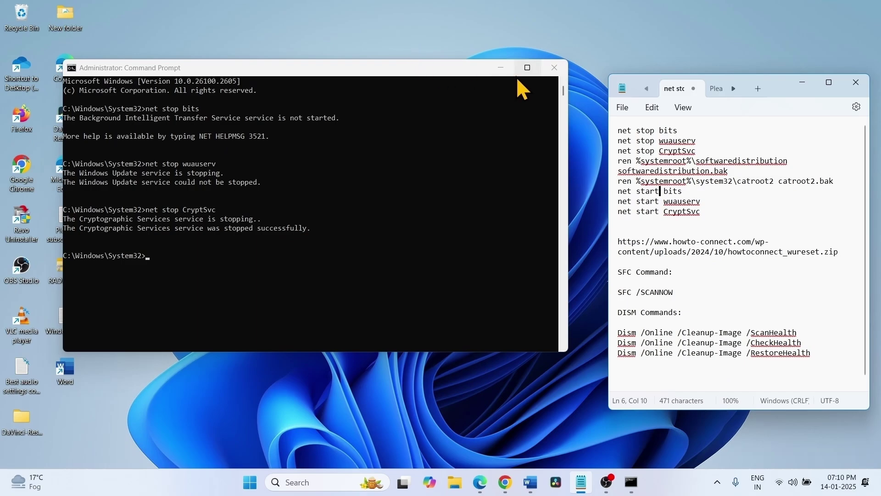
left_click(715, 217)
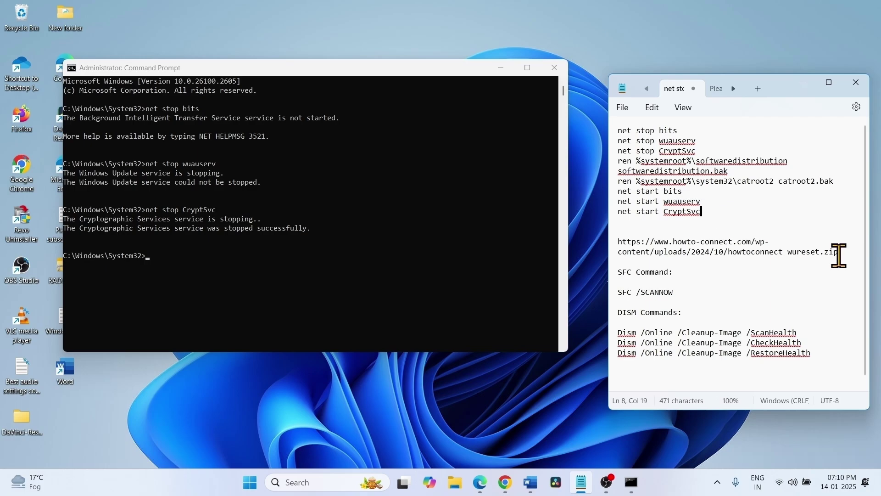
Download howtoconnect_wureset.zip by pasting its URL into Chrome, then show it in Downloads.
left_click_drag(839, 252, 616, 241)
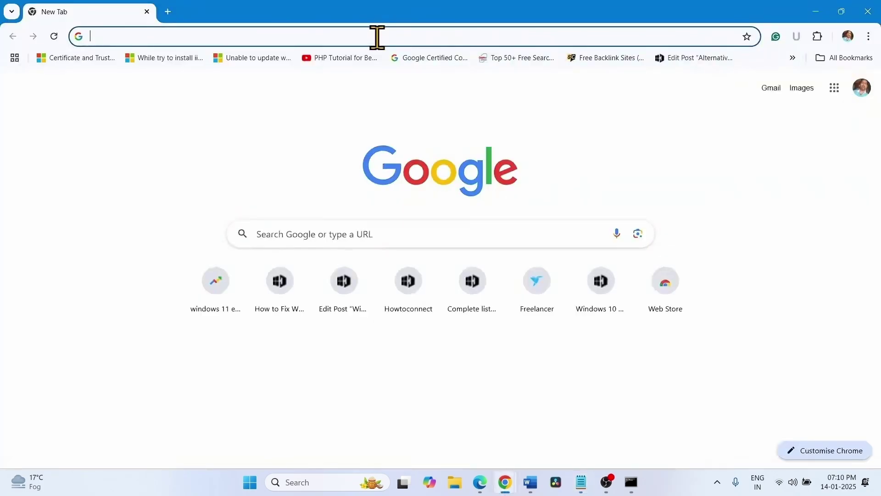
right_click(377, 37)
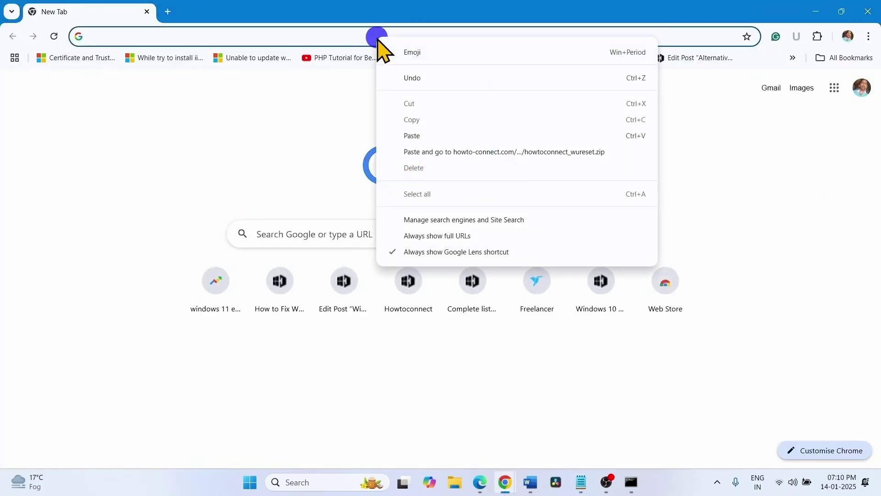
left_click(437, 152)
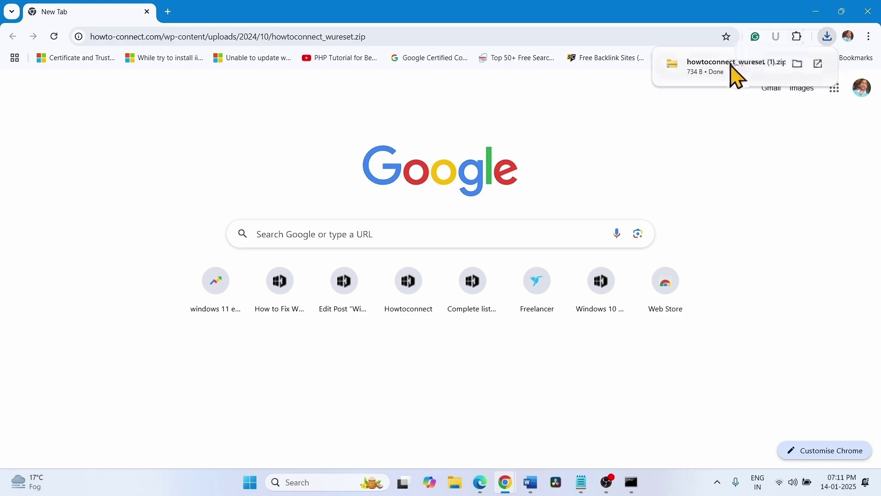
left_click(799, 64)
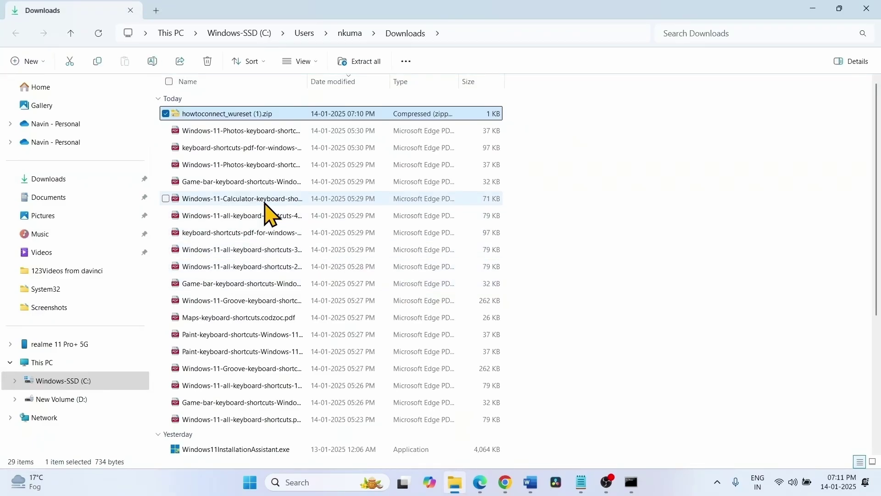
Extract the downloaded howtoconnect_wureset zip into a new folder.
right_click(217, 116)
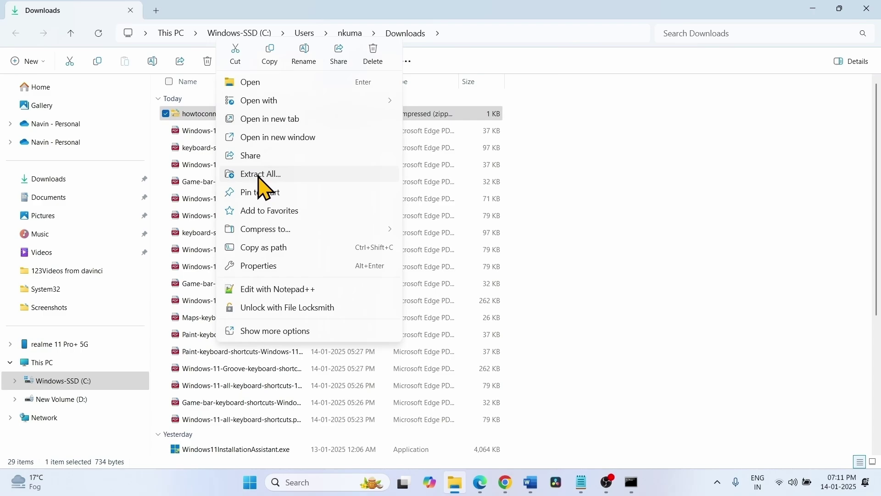
left_click(259, 176)
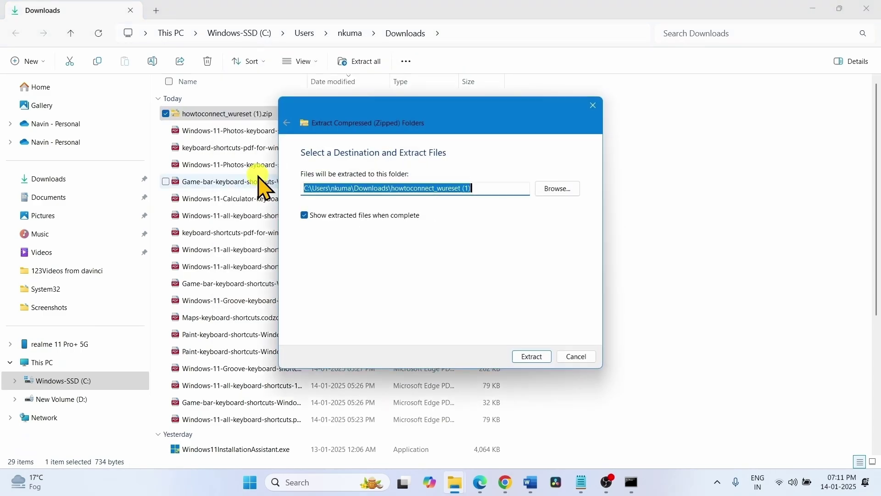
left_click(518, 361)
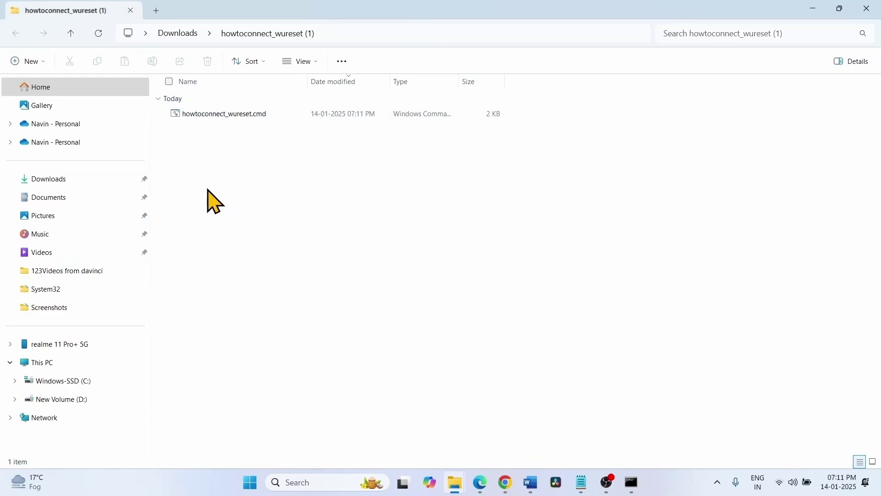
Run howtoconnect_wureset.cmd as administrator, choosing Run anyway past the SmartScreen warning.
right_click(195, 121)
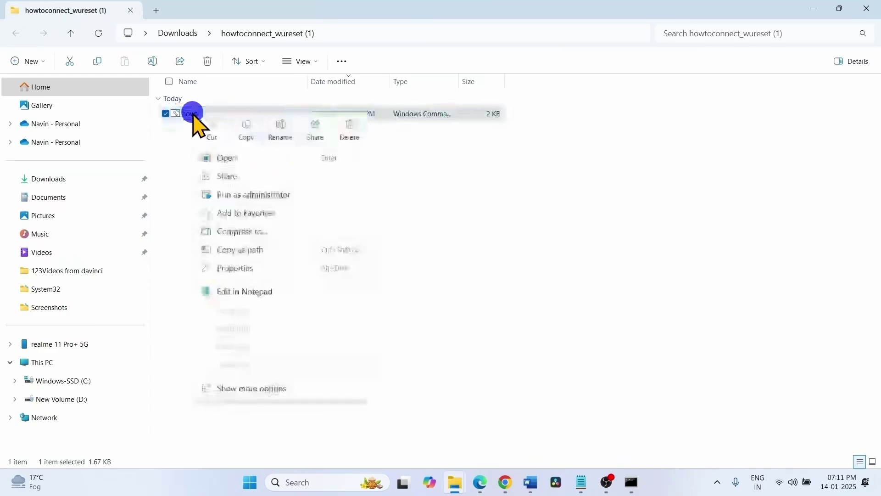
left_click(240, 202)
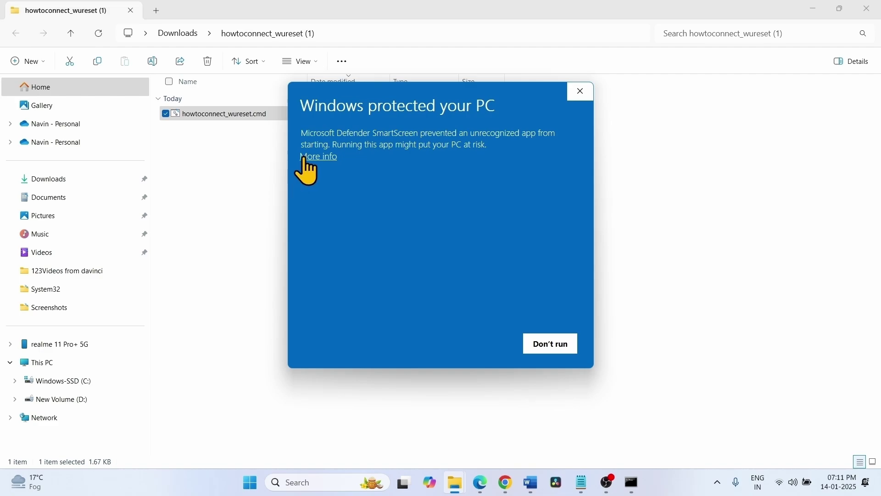
left_click(313, 157)
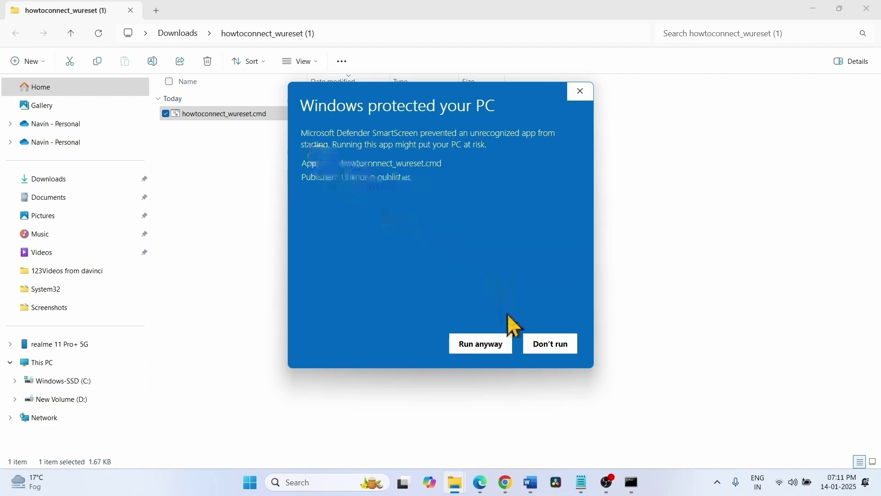
left_click(463, 352)
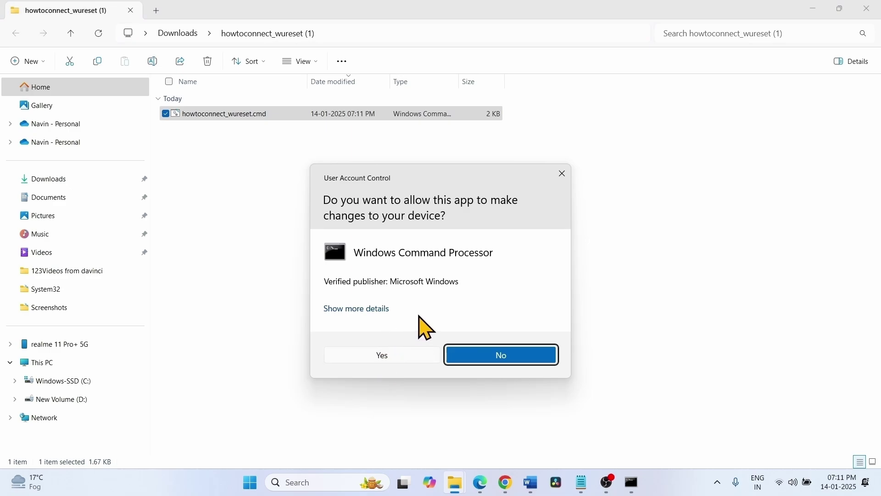
Approve the UAC prompt and acknowledge the RegSvr32 results for atl.dll through msxml6.dll.
left_click(374, 358)
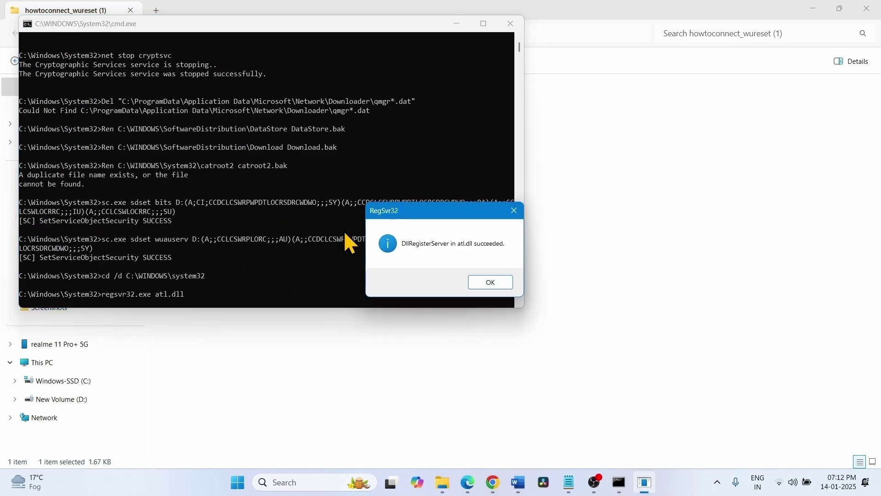
left_click(477, 283)
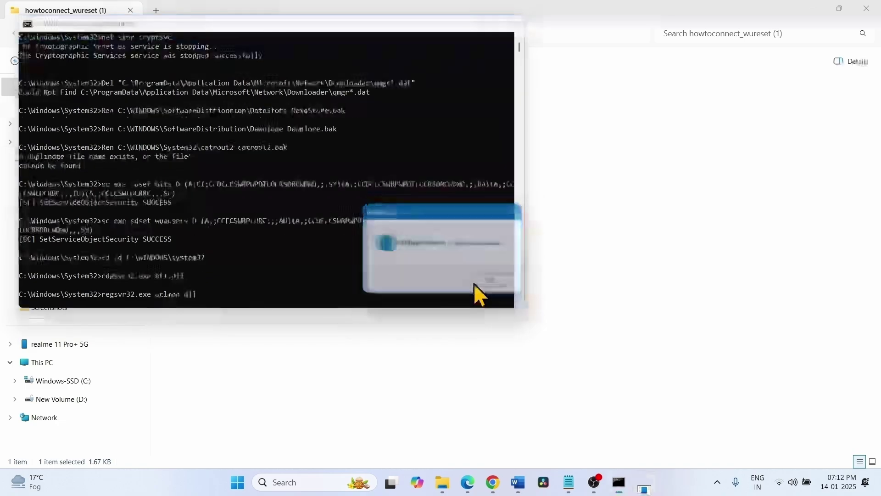
left_click(499, 283)
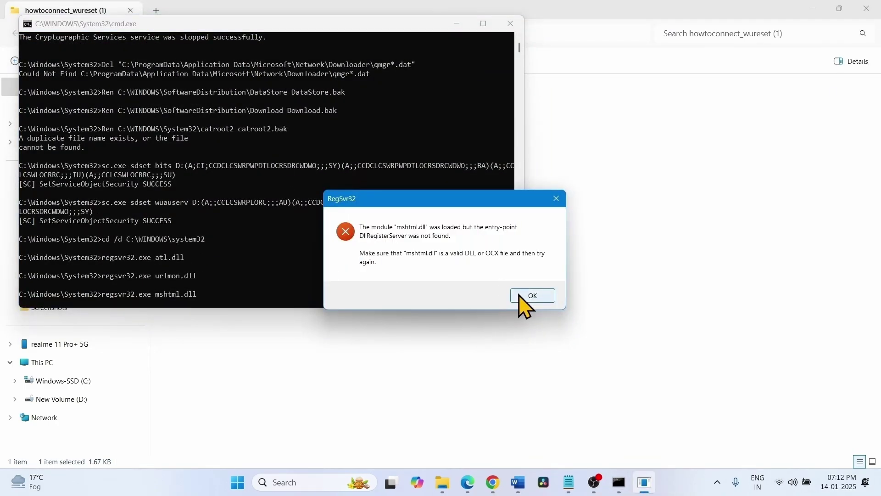
left_click(521, 295)
left_click(526, 295)
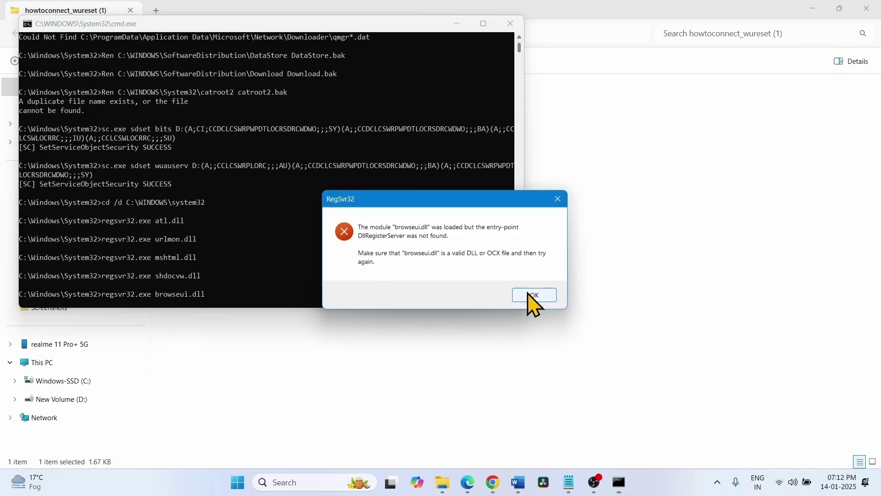
left_click(529, 296)
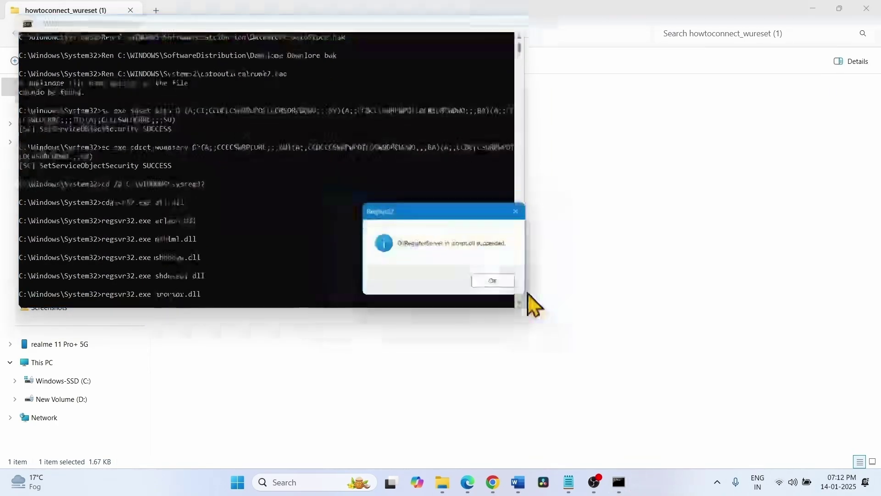
left_click(495, 283)
left_click(491, 283)
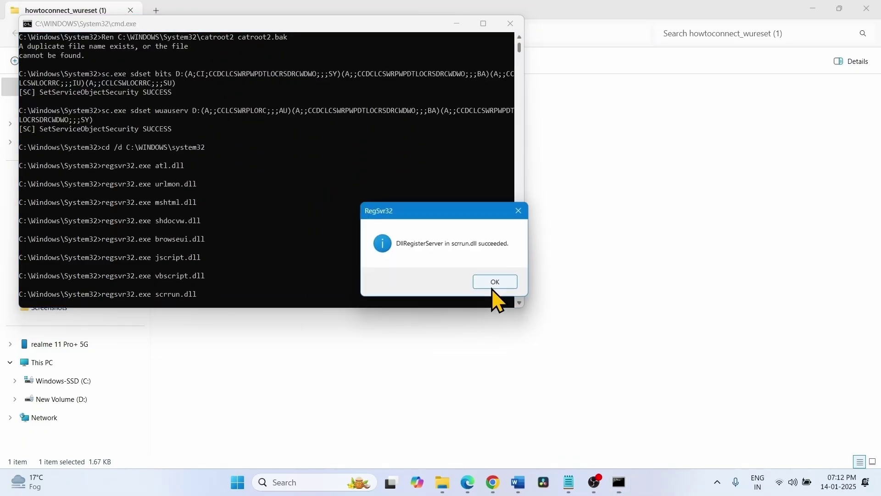
left_click(491, 283)
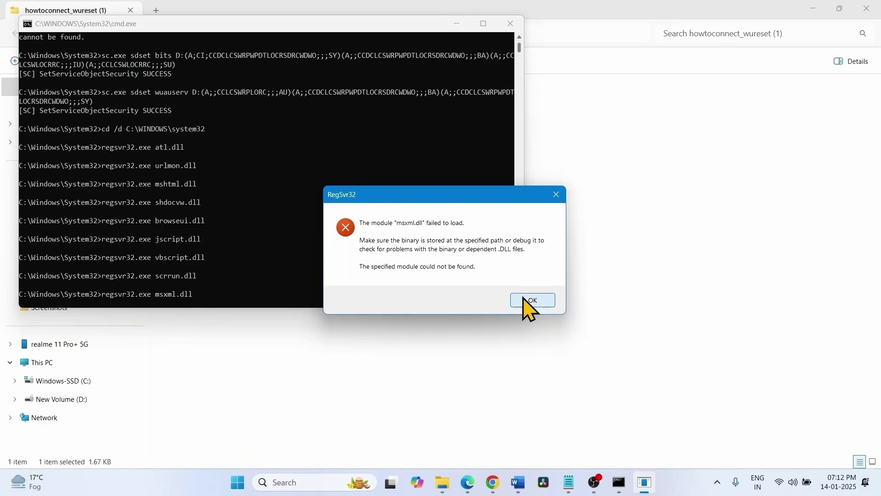
left_click(524, 296)
left_click(504, 282)
left_click(504, 282)
Acknowledge the remaining RegSvr32 dialogs, actxprxy.dll through qmgr.dll and the final DLLs.
left_click(507, 281)
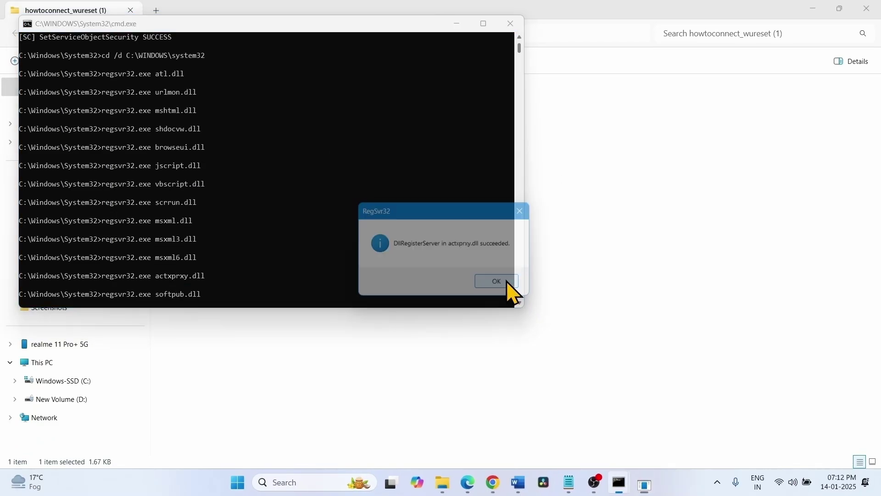
left_click(507, 287)
left_click(508, 289)
left_click(508, 291)
left_click(508, 293)
left_click(509, 295)
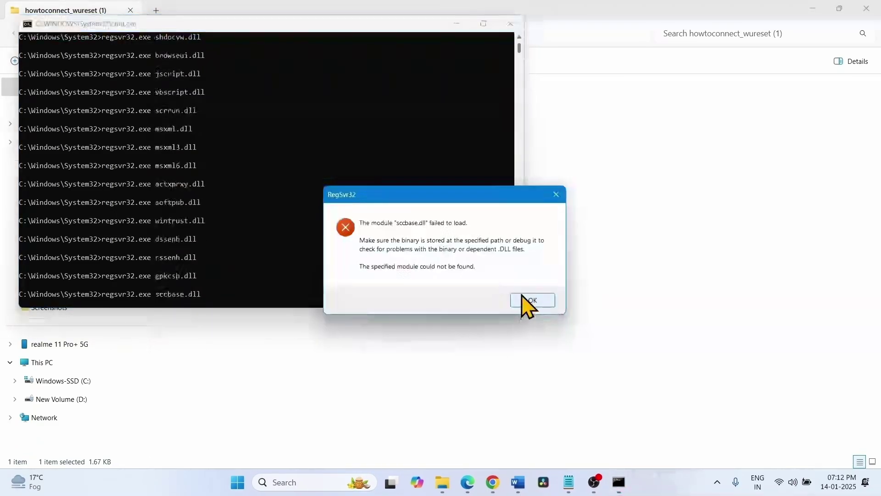
left_click(523, 299)
left_click(528, 298)
left_click(510, 284)
left_click(510, 285)
left_click(511, 285)
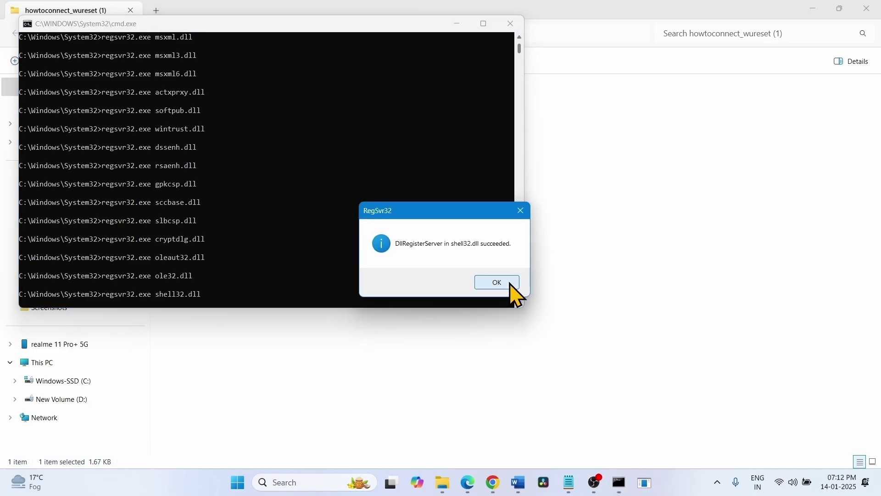
left_click(510, 284)
left_click(524, 298)
left_click(524, 298)
left_click(525, 298)
left_click(527, 295)
left_click(526, 295)
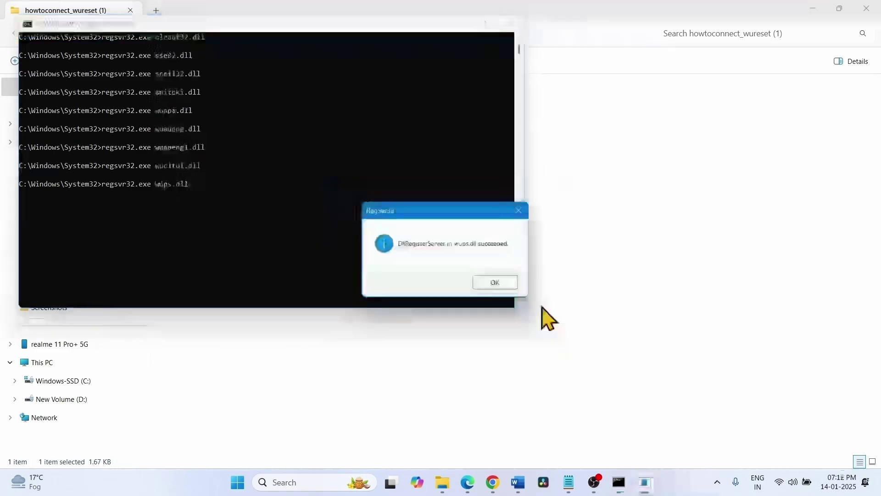
left_click(493, 282)
left_click(493, 282)
left_click(493, 282)
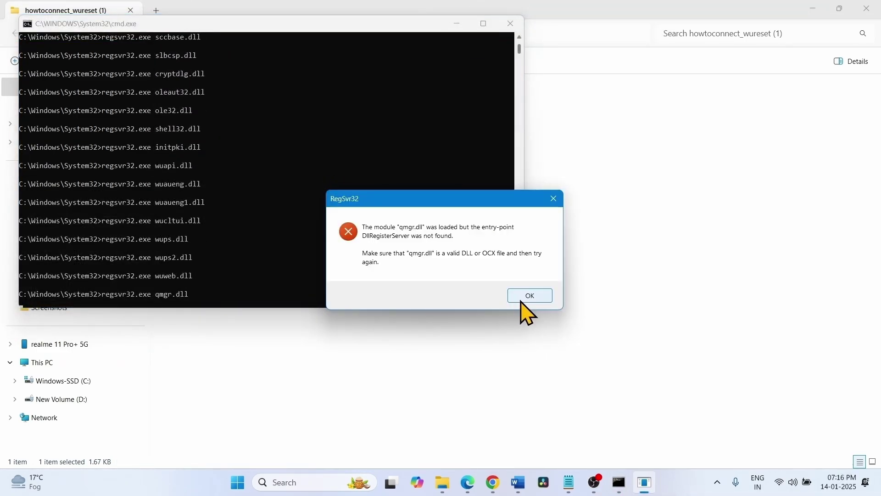
left_click(520, 298)
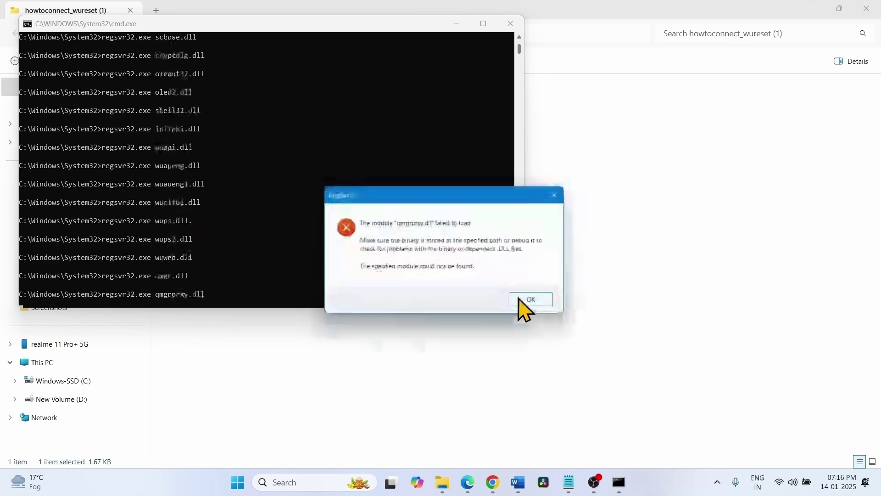
left_click(520, 299)
left_click(520, 298)
left_click(521, 298)
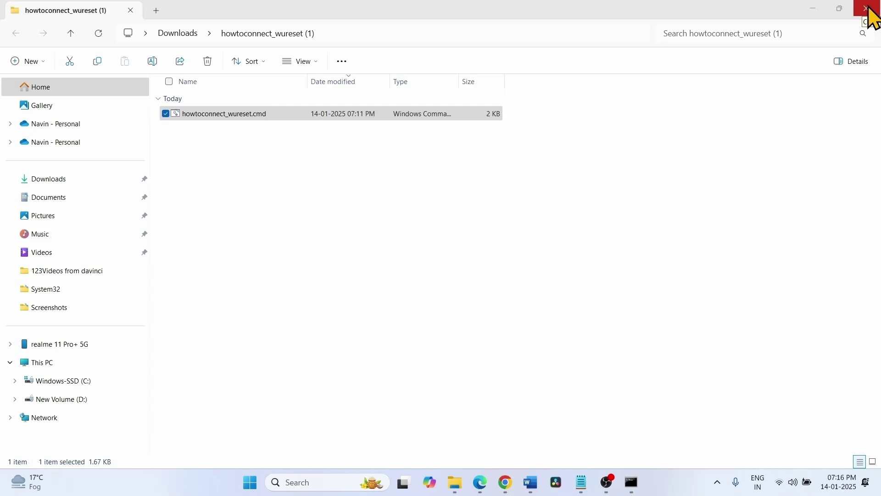
Close File Explorer, then dismiss the Start menu's power options so only the desktop shows.
left_click(869, 7)
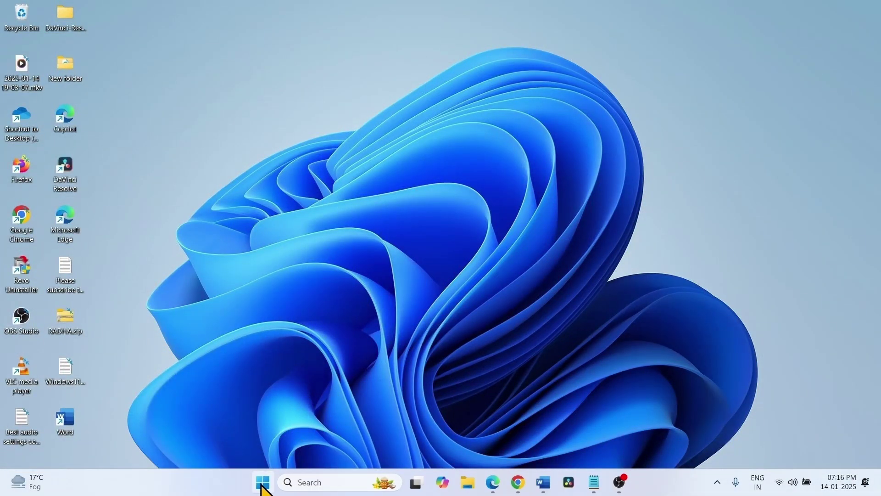
left_click(276, 484)
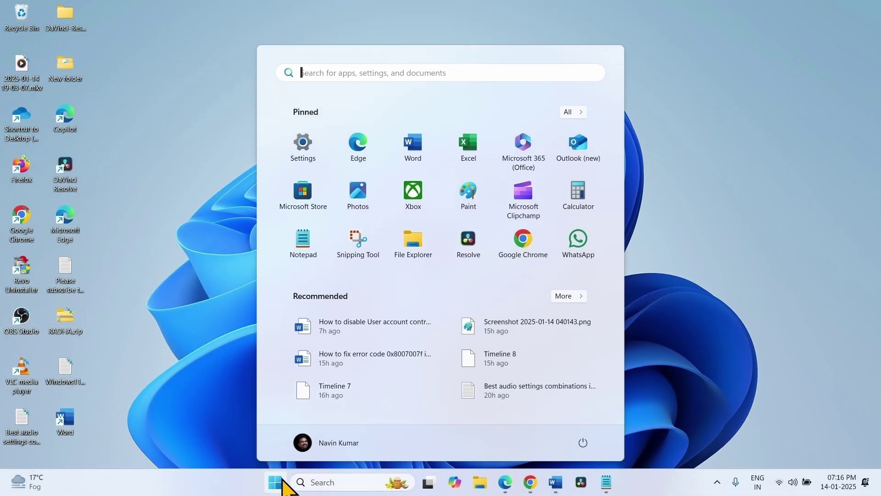
left_click(583, 443)
left_click(723, 334)
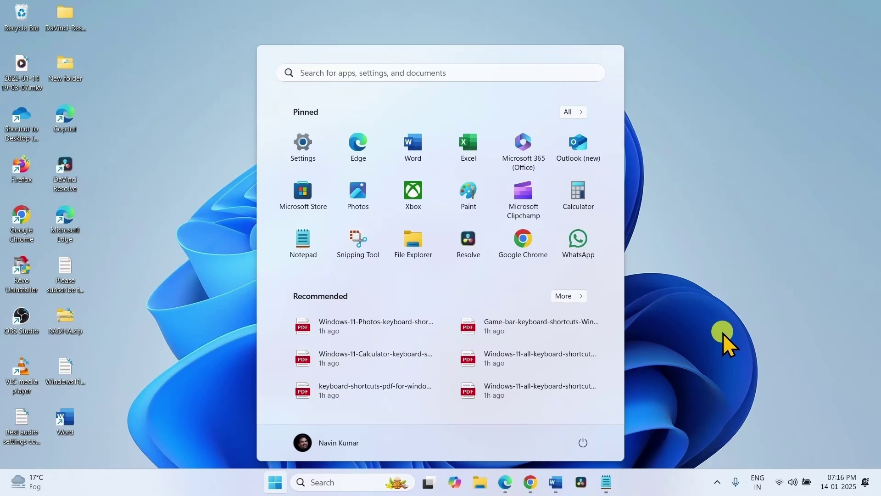
left_click(723, 299)
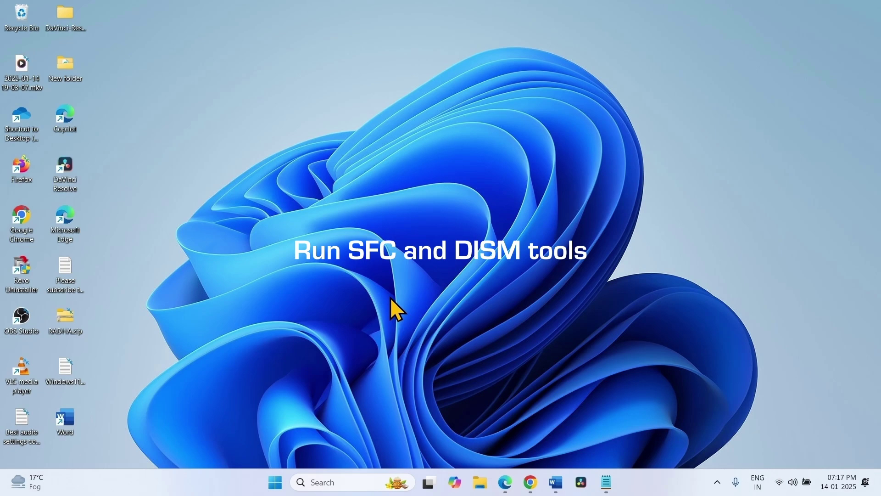
Launch Command Prompt as administrator from a 'cmd' search and bring Notepad's repair commands alongside.
left_click(333, 482)
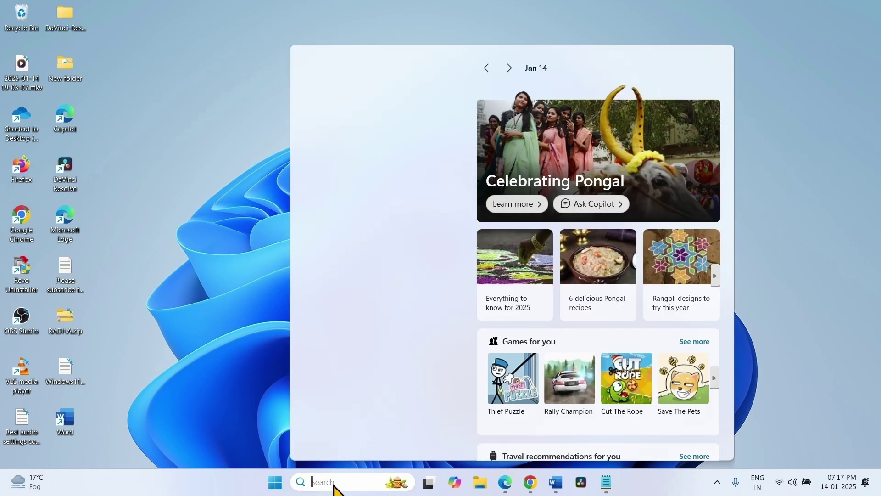
type("cmd")
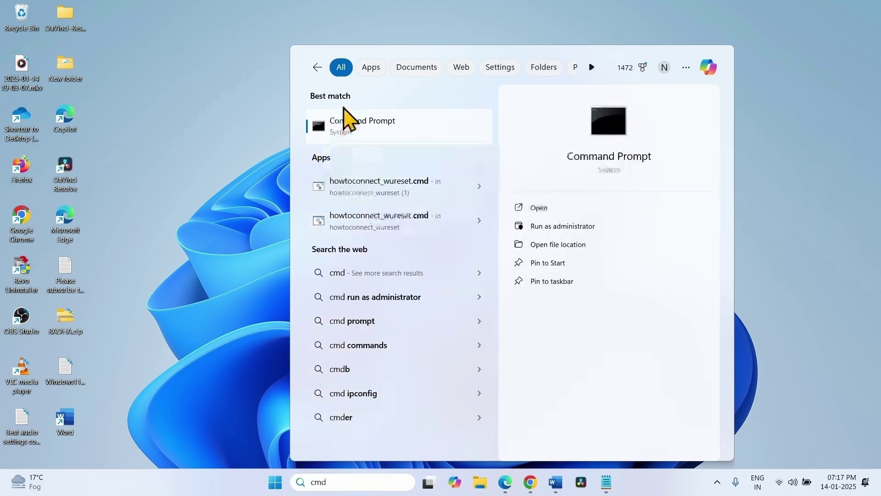
right_click(372, 124)
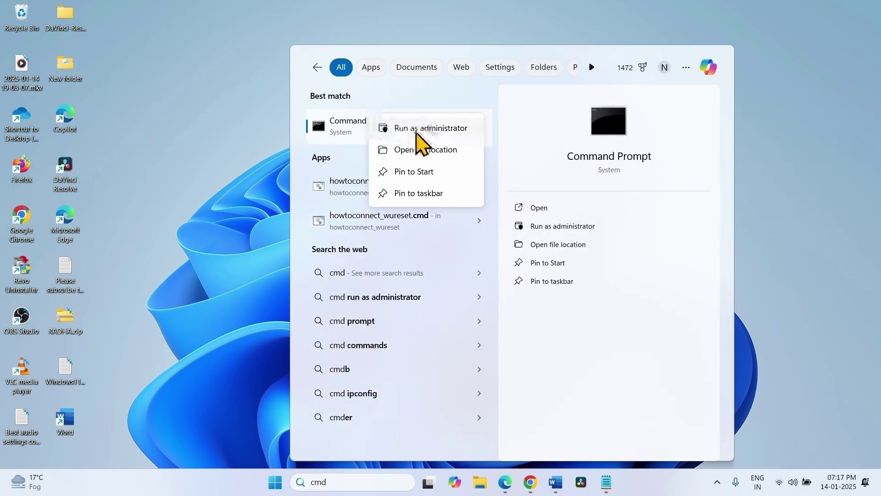
left_click(418, 131)
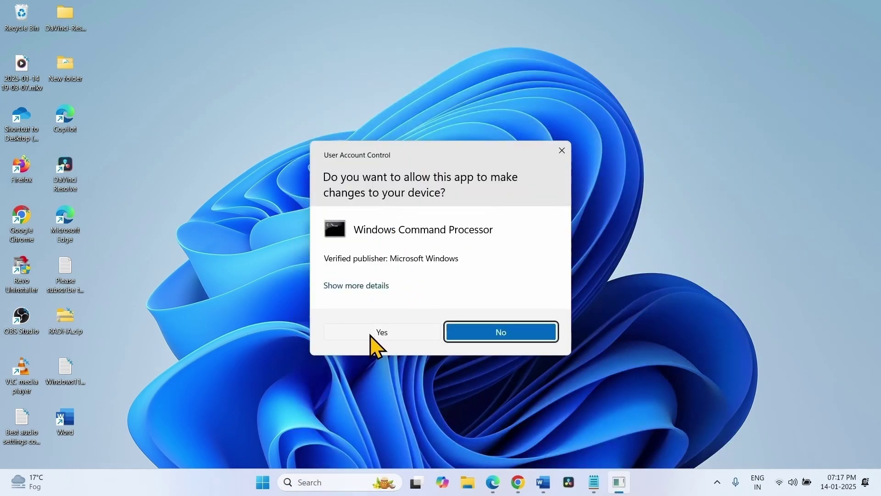
left_click(375, 339)
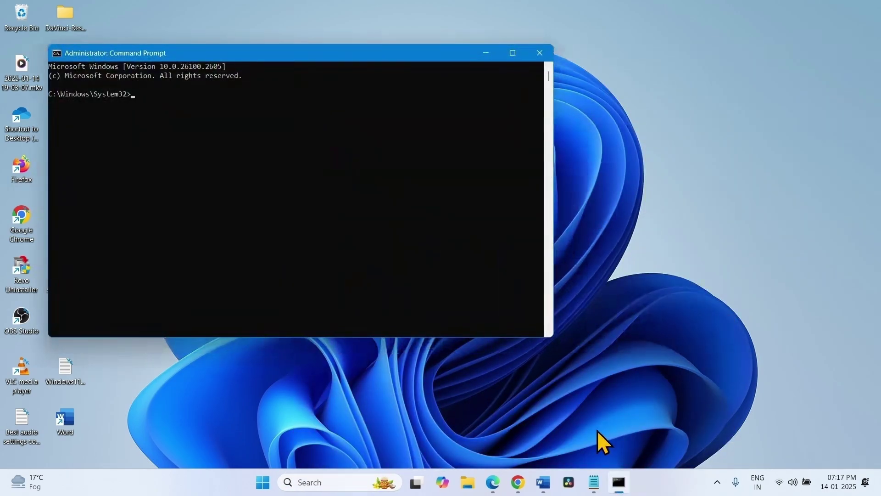
left_click(594, 482)
Copy SFC /SCANNOW from the Notepad notes into Command Prompt and run it.
left_click(684, 281)
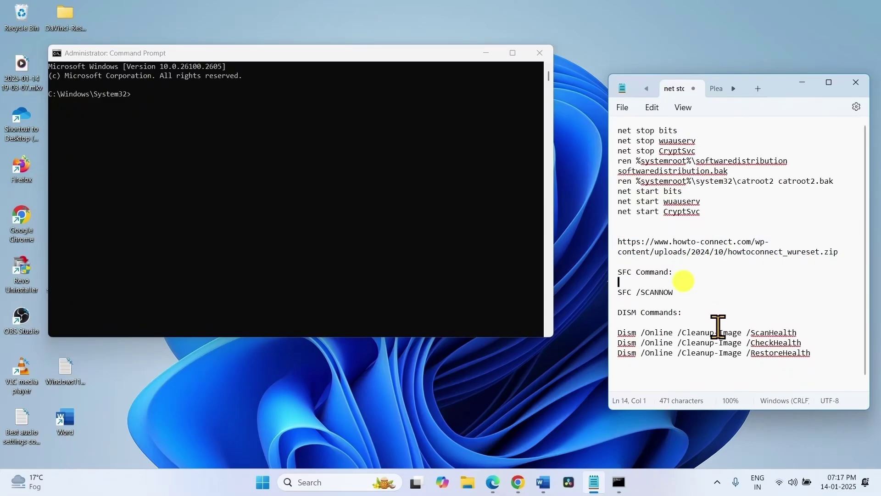
left_click_drag(681, 296, 616, 293)
right_click(652, 293)
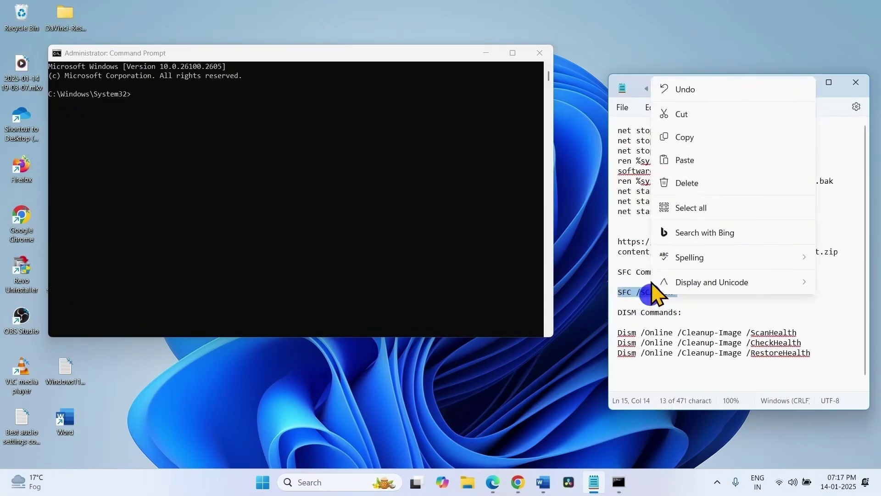
left_click(678, 138)
left_click(158, 95)
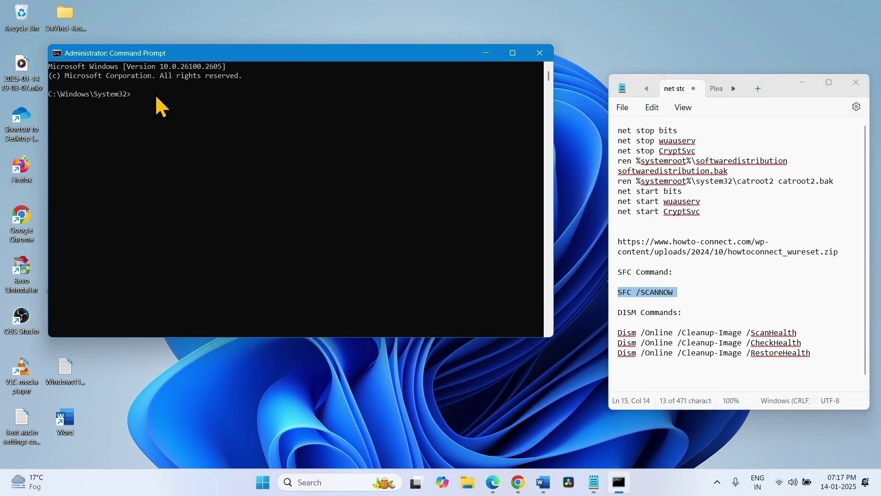
right_click(156, 94)
key("Return")
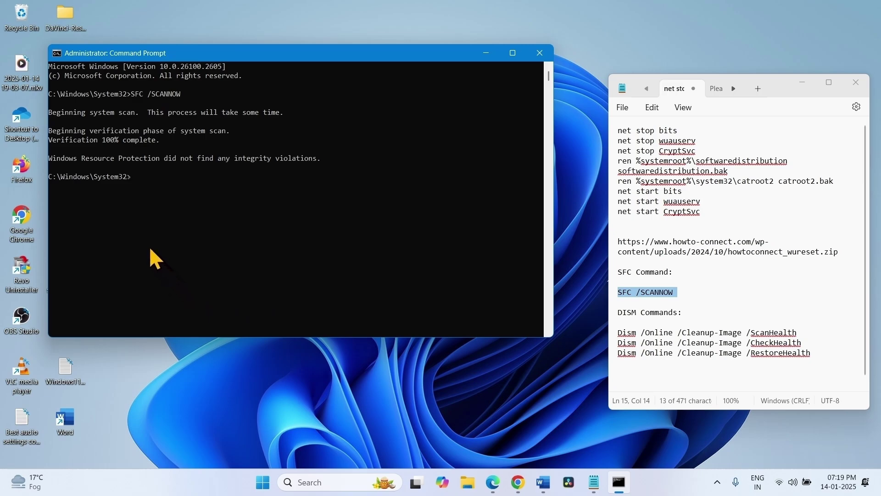
Copy the Dism /Online /Cleanup-Image /ScanHealth line from Notepad and run it in Command Prompt.
left_click(799, 333)
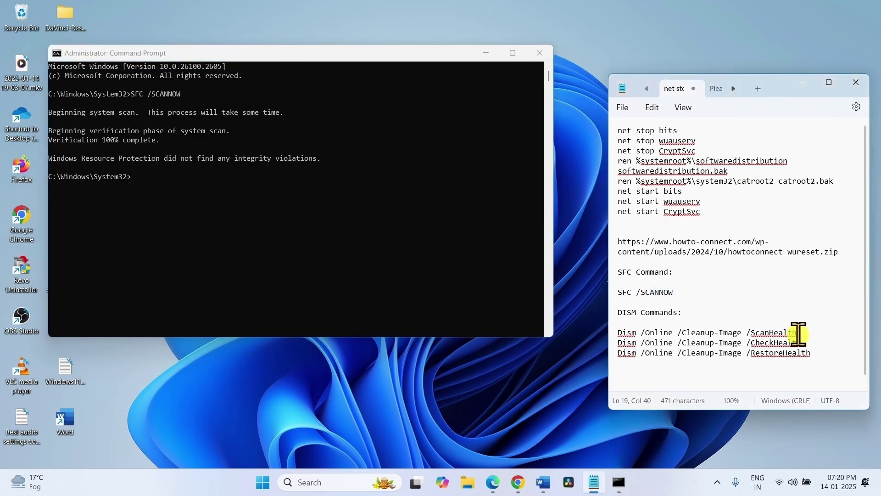
left_click_drag(799, 333, 597, 334)
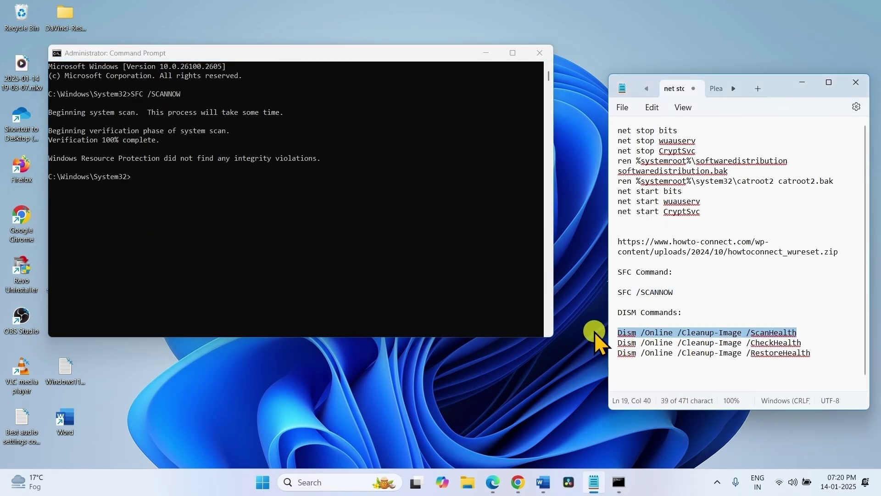
right_click(650, 333)
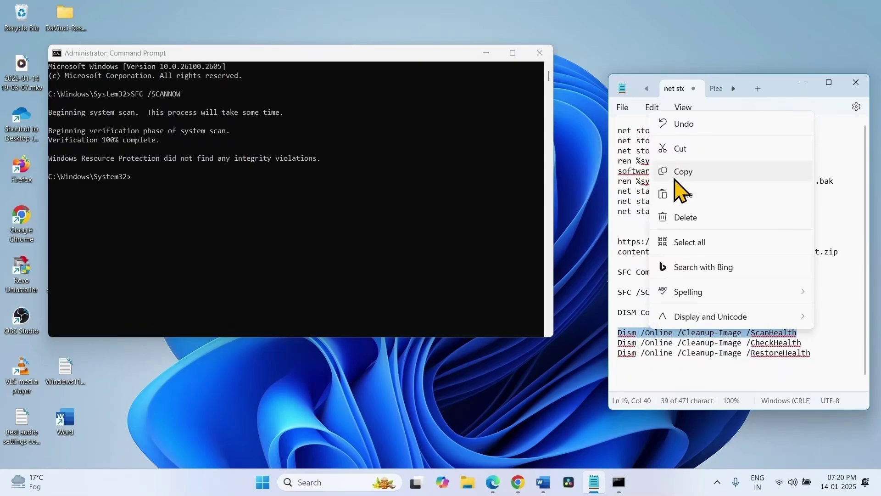
left_click(680, 173)
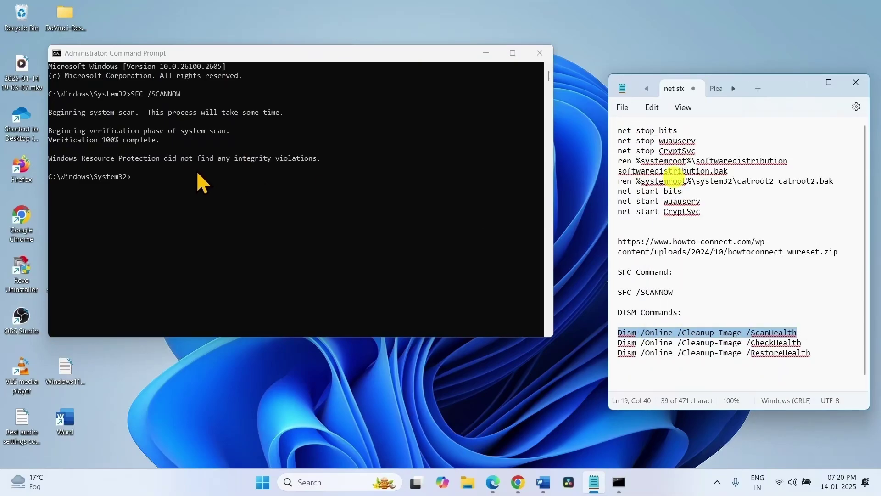
left_click(145, 177)
right_click(144, 177)
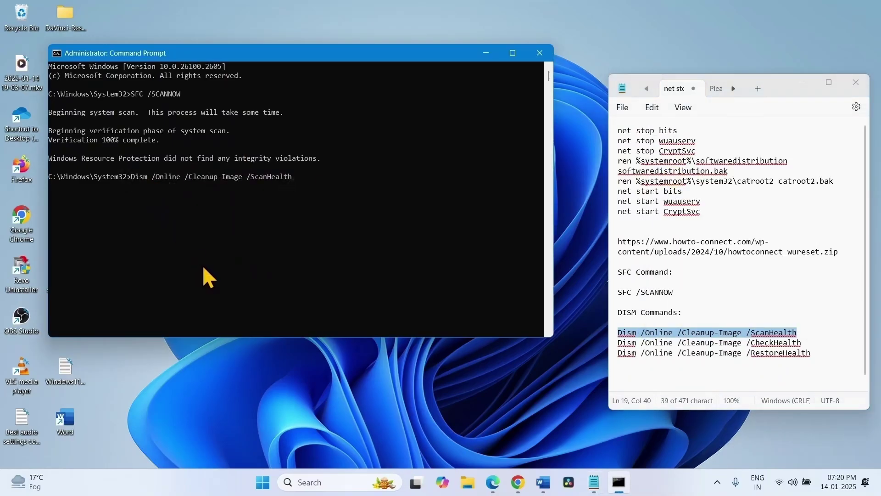
key("Return")
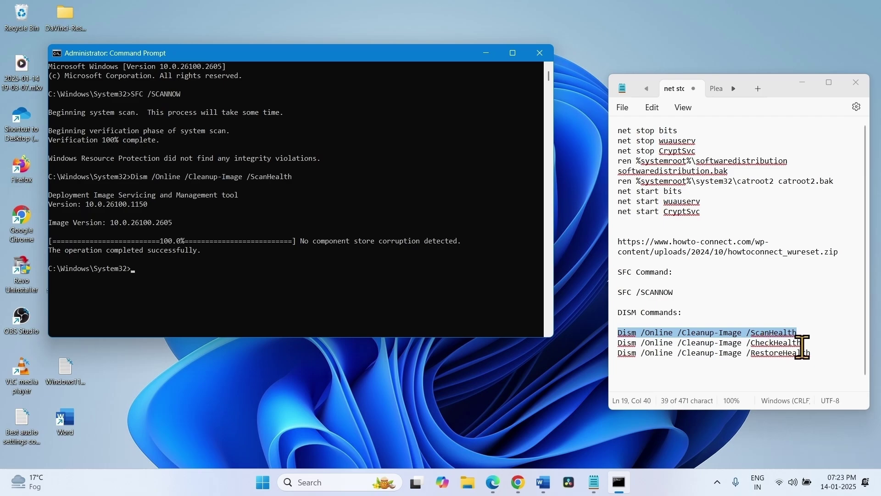
Copy and run the DISM CheckHealth command in Command Prompt.
left_click_drag(802, 346, 618, 345)
right_click(619, 345)
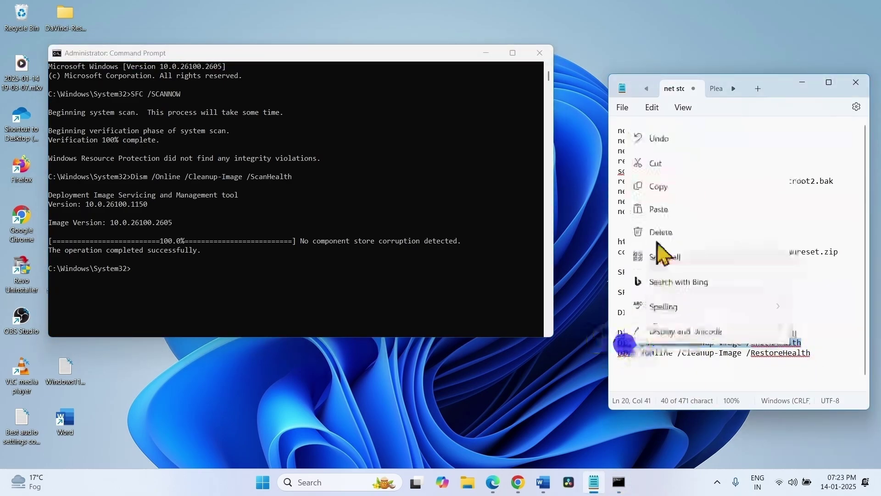
left_click(663, 186)
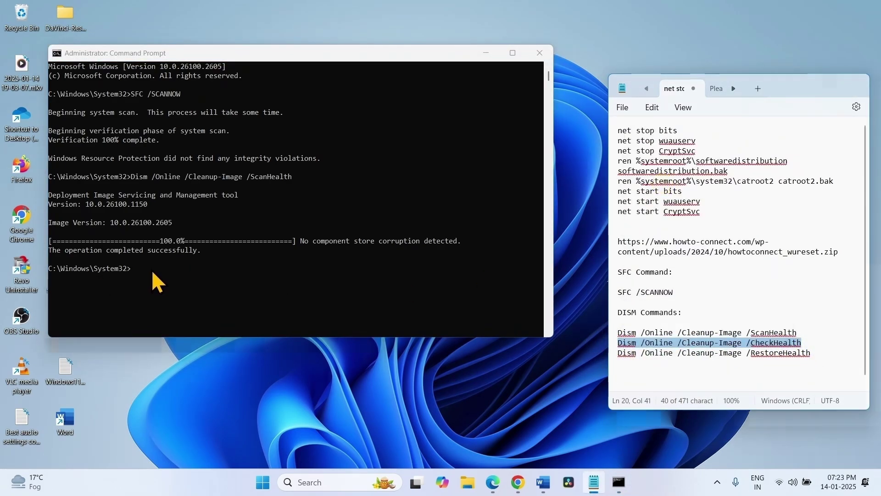
left_click(152, 269)
right_click(151, 266)
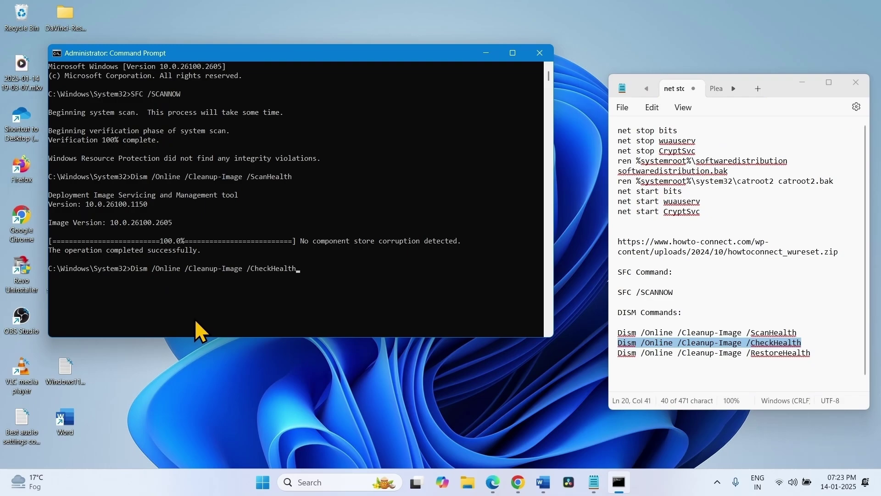
key("Return")
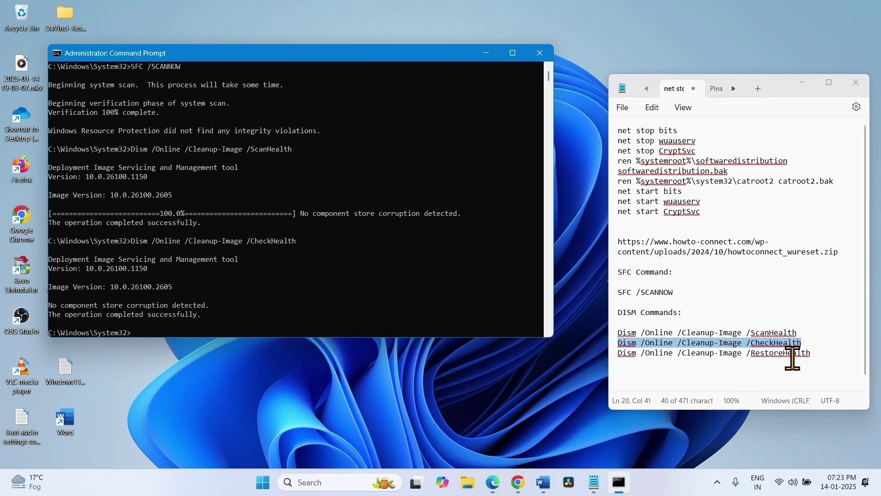
Copy and run the DISM RestoreHealth command in Command Prompt.
left_click_drag(814, 353, 611, 360)
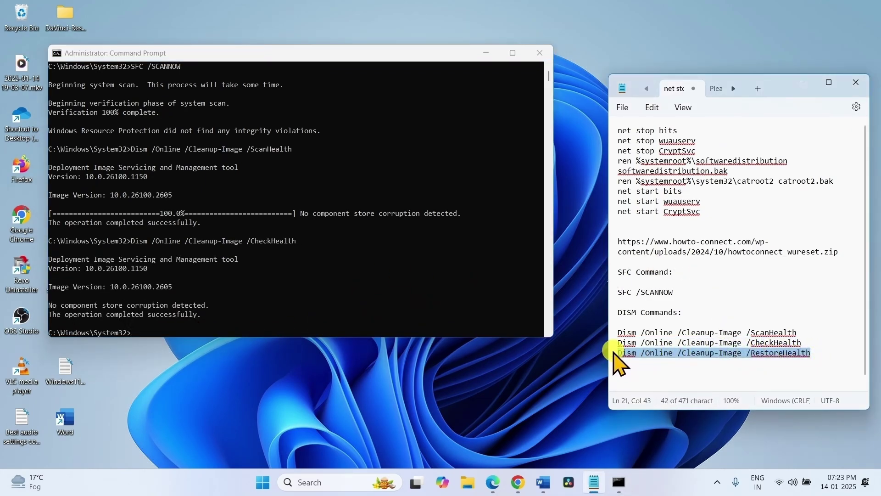
right_click(611, 360)
left_click(645, 191)
scroll(205, 271, "down", 3)
left_click(155, 249)
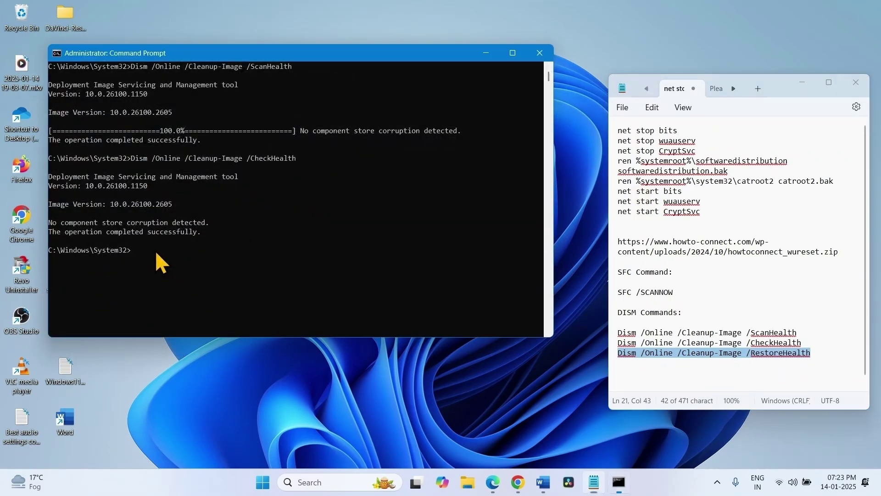
key("ctrl+v")
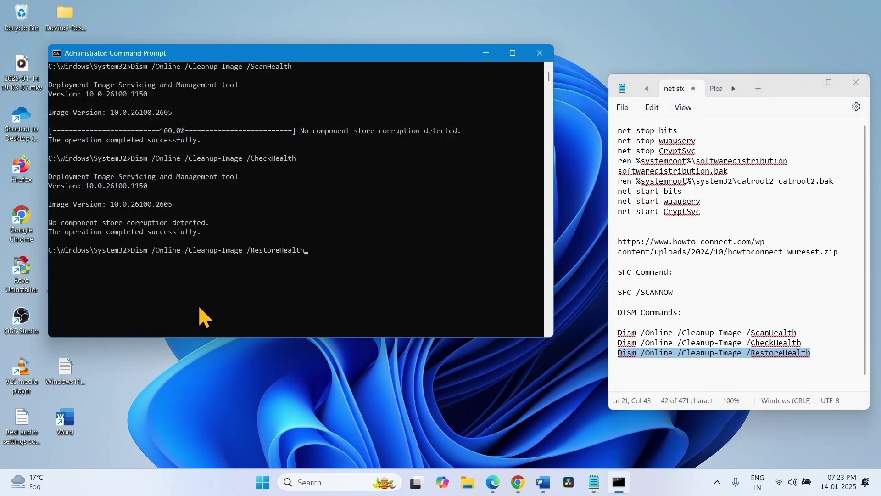
key("Return")
scroll(318, 225, "down", 2)
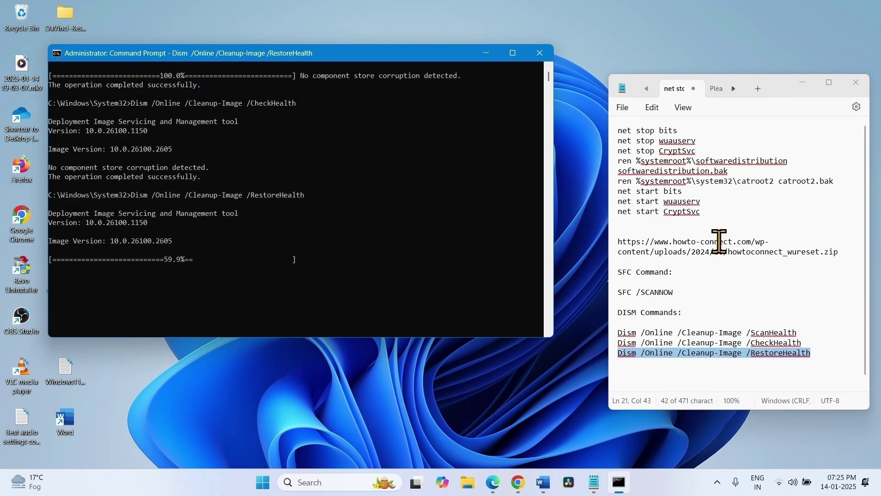
Close Command Prompt and Notepad, then dismiss the Start menu's power options.
left_click(541, 54)
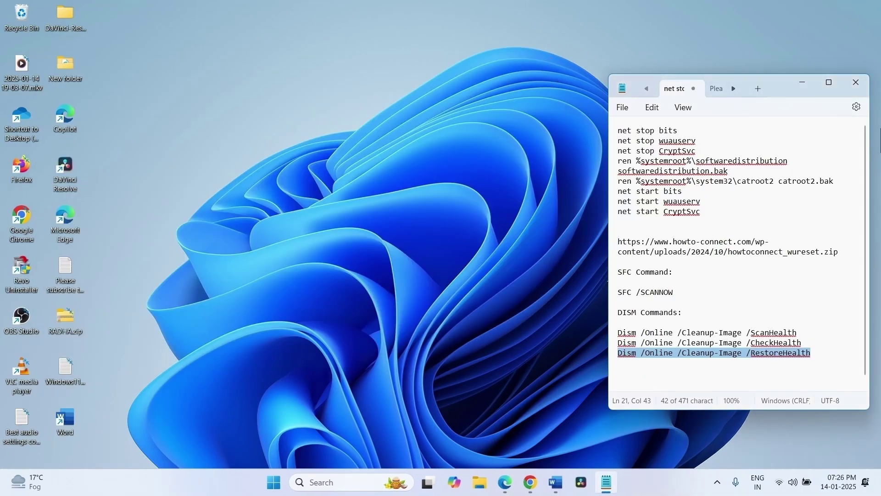
left_click(856, 83)
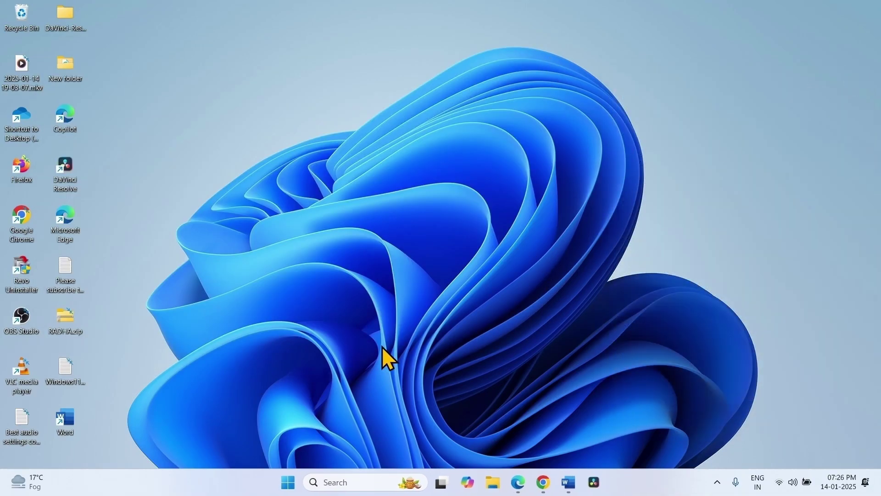
left_click(289, 482)
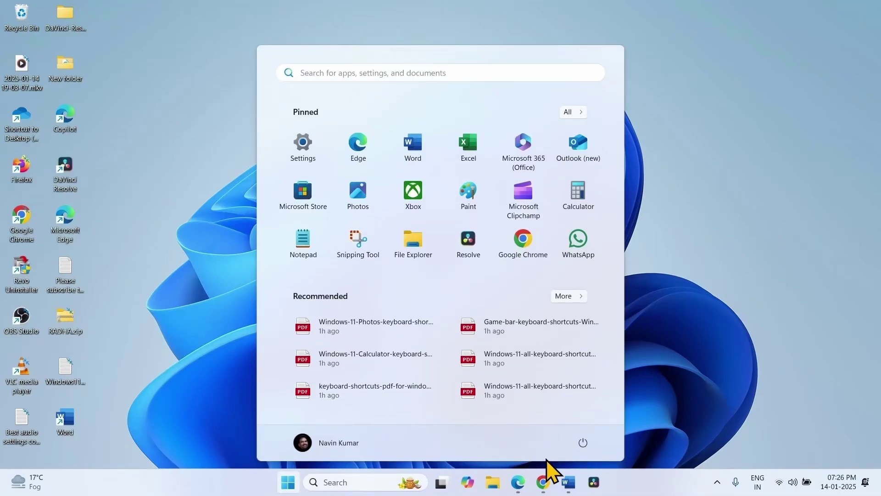
left_click(583, 443)
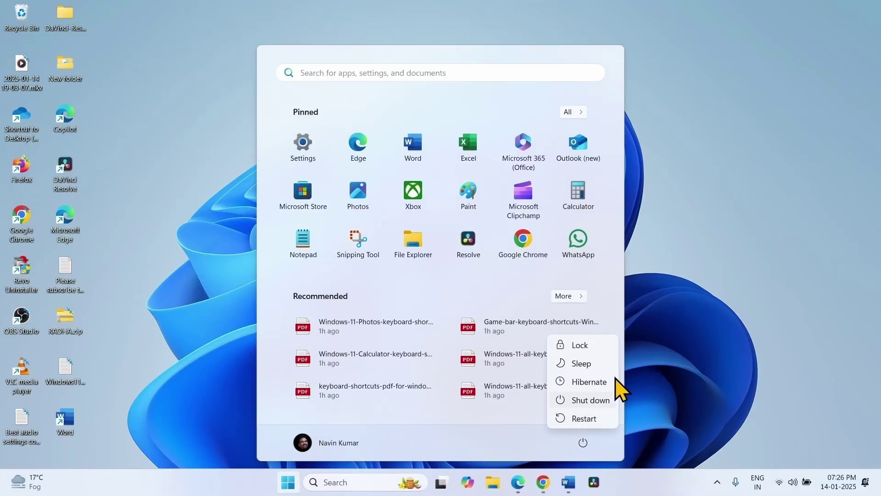
left_click(781, 308)
left_click(780, 308)
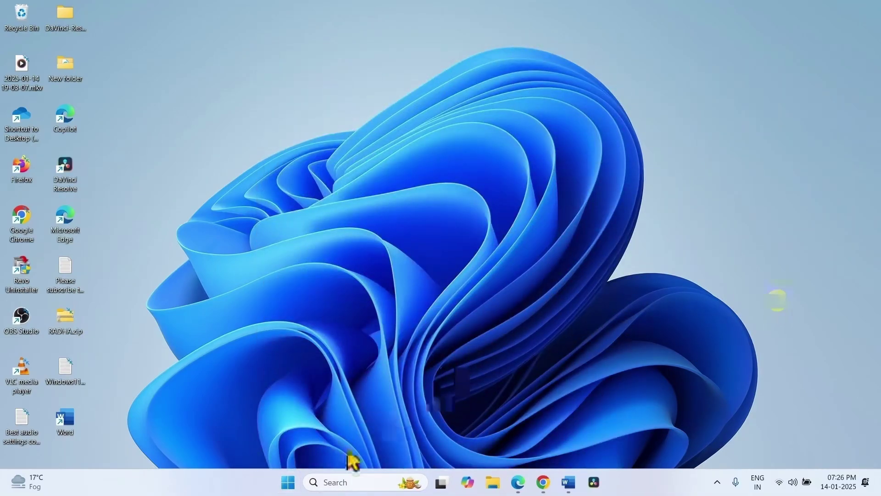
In Settings' Windows Update page, choose Retry all for the failed updates.
left_click(288, 481)
left_click(312, 159)
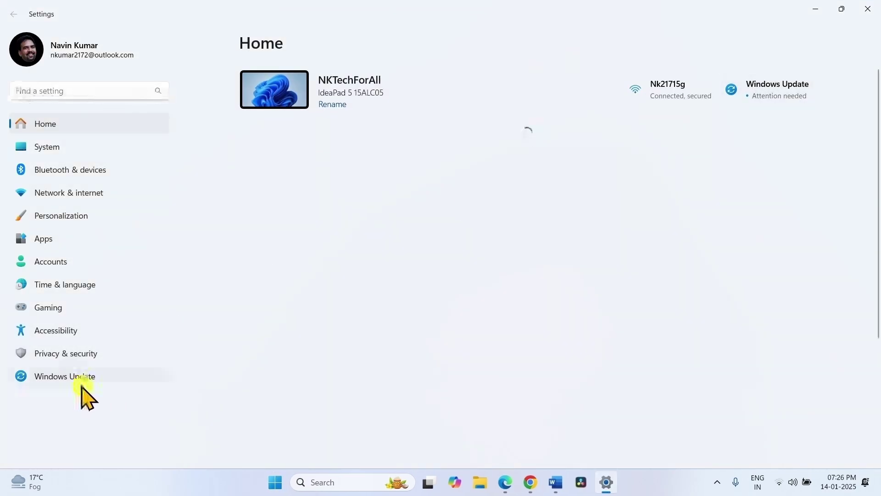
left_click(82, 380)
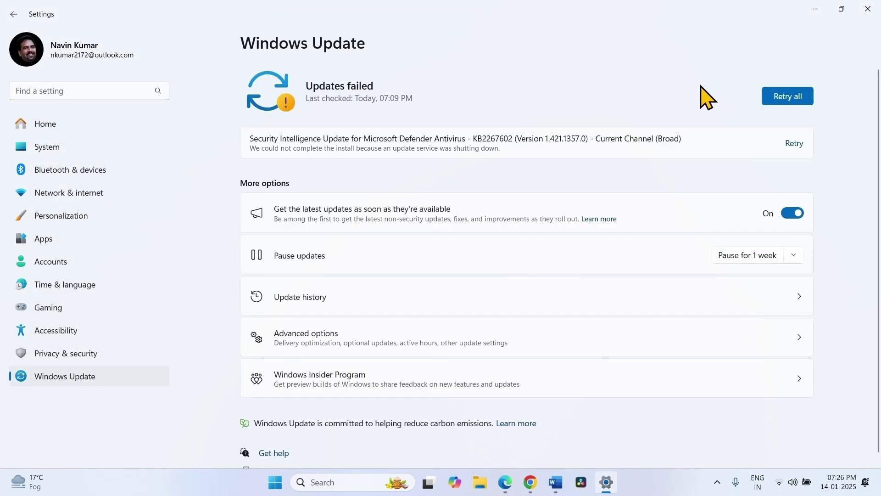
left_click(778, 98)
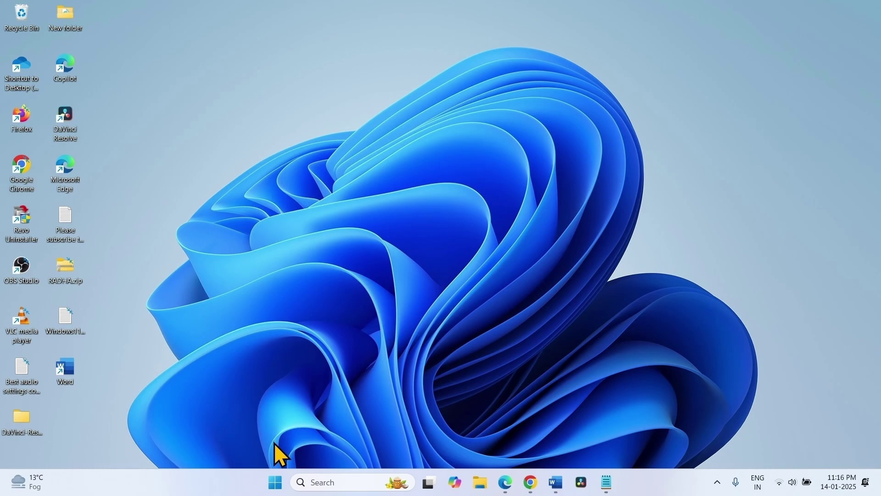
left_click(476, 484)
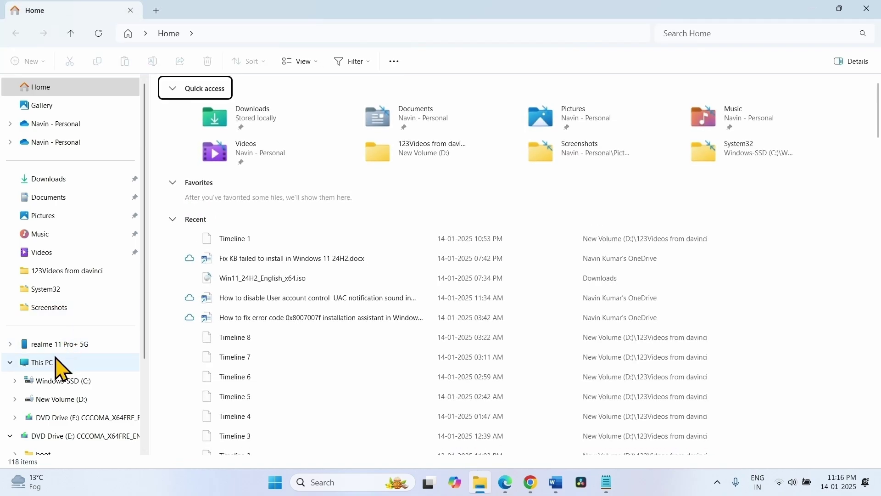
left_click(55, 360)
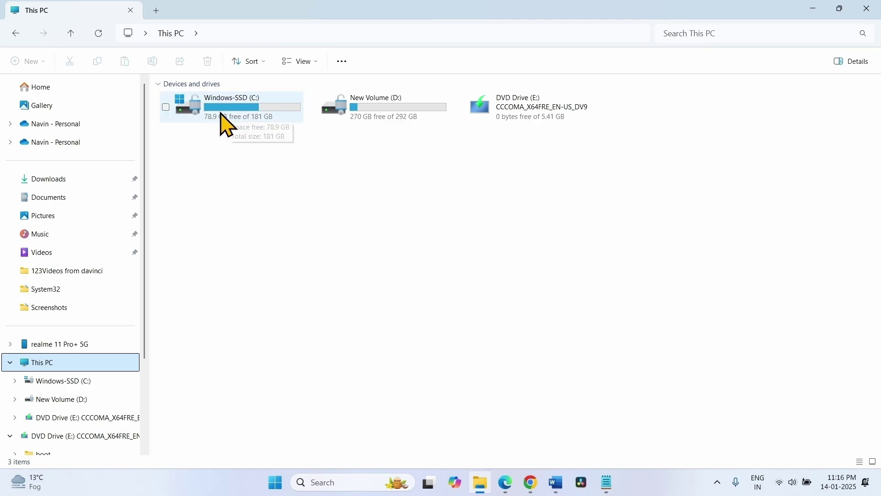
left_click(212, 120)
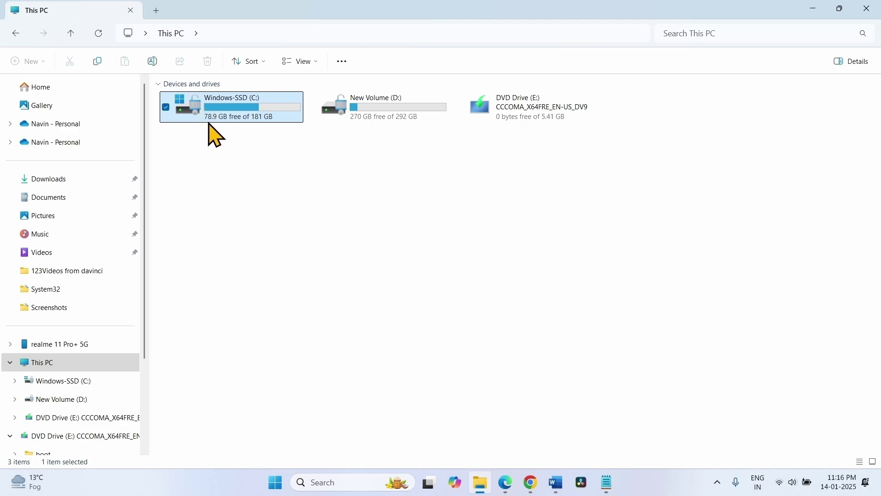
left_click(256, 199)
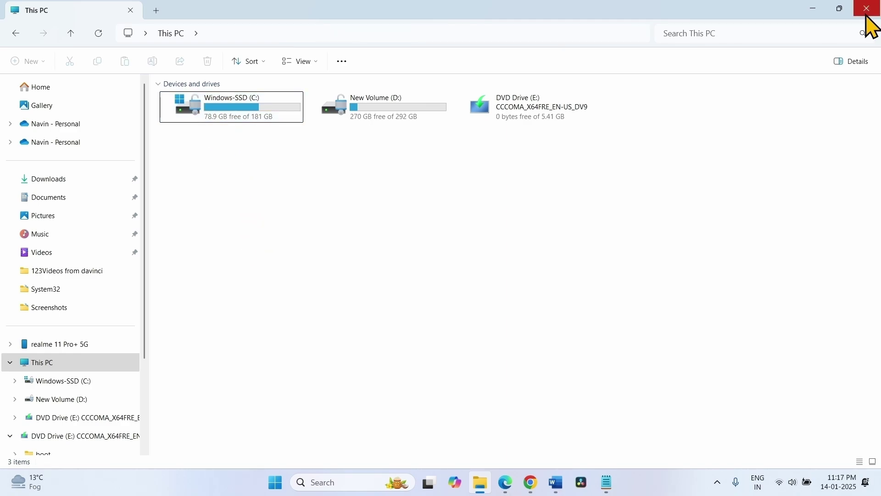
left_click(866, 10)
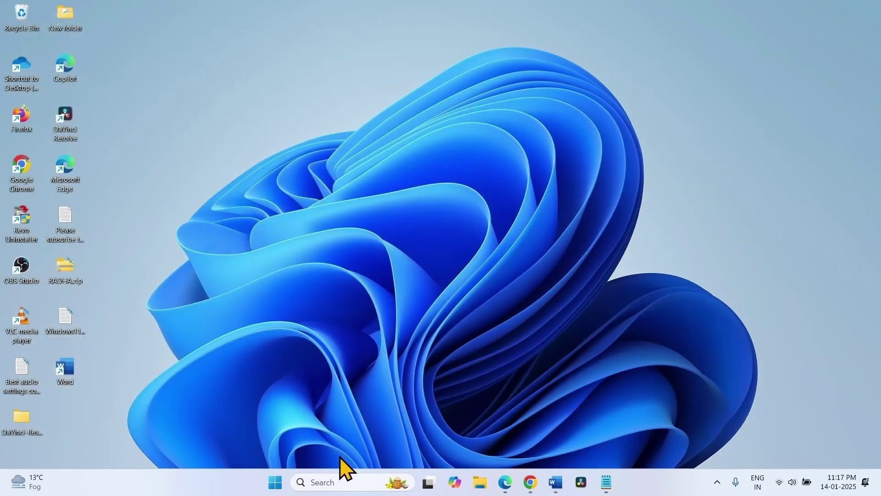
Open Disk Cleanup from a 'disk' search and scan Windows-SSD (C:).
left_click(317, 483)
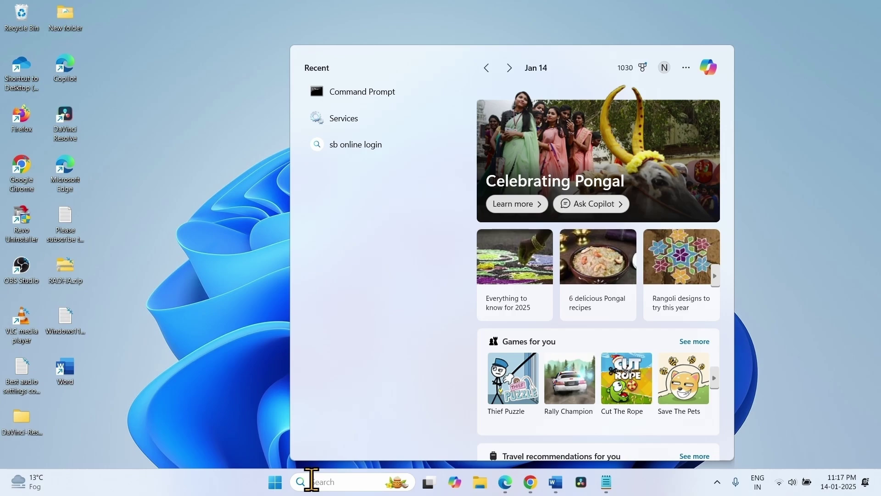
type("disk")
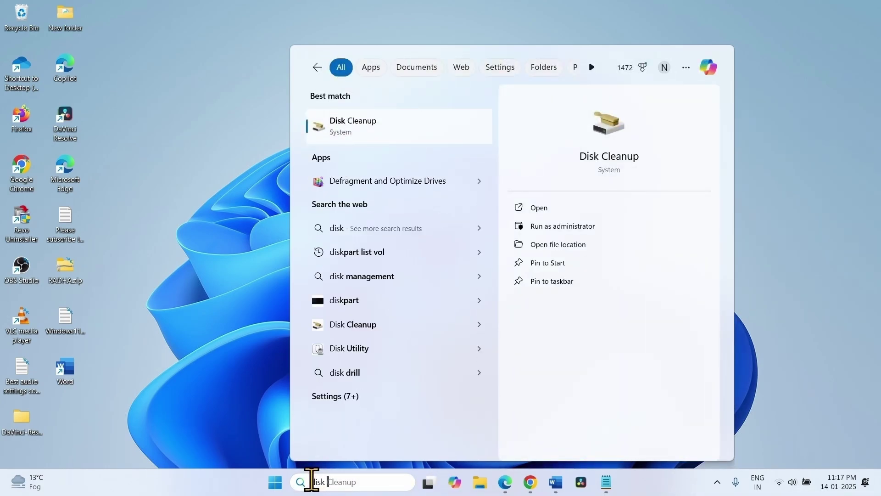
left_click(353, 133)
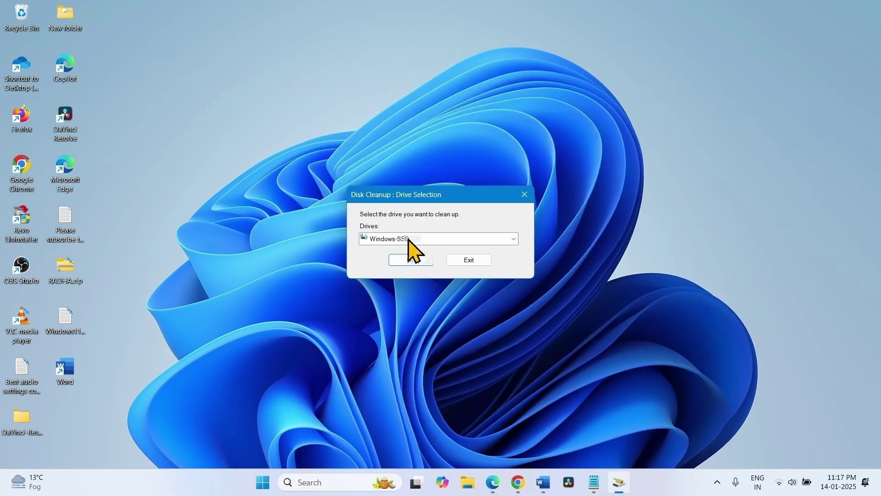
left_click(416, 260)
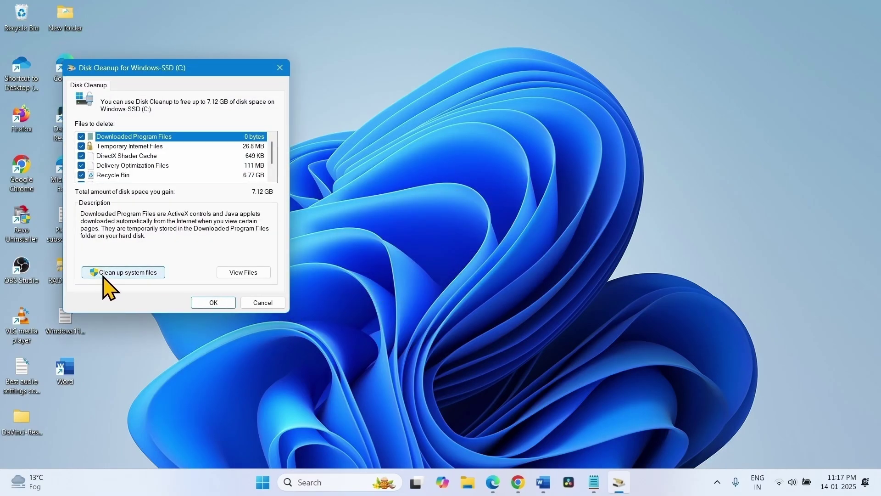
Rescan C: including system files and permanently delete the selected 7.34 GB.
left_click(104, 275)
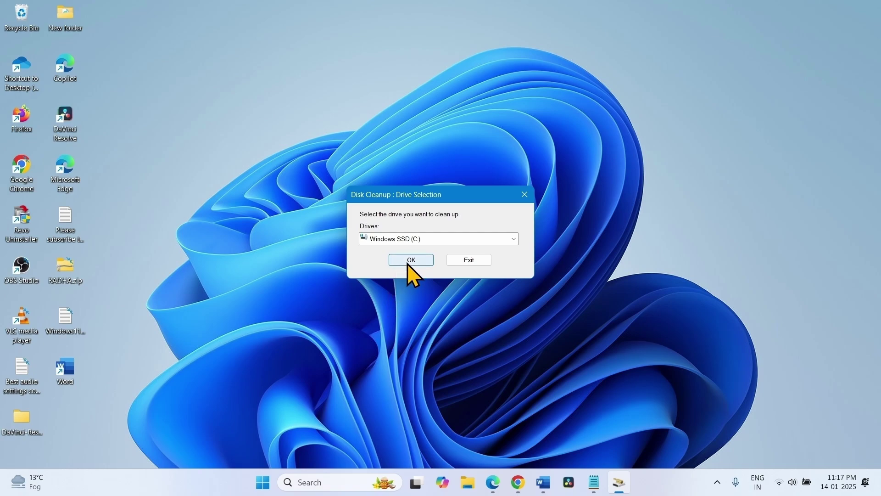
left_click(408, 261)
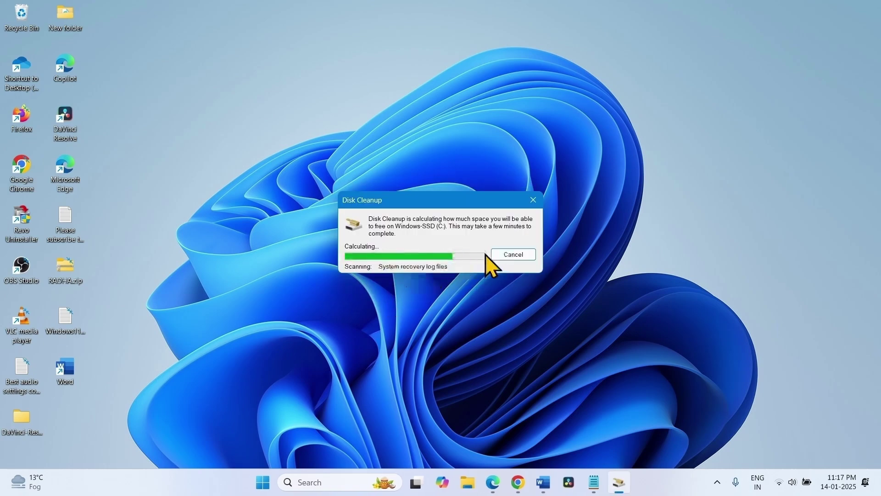
scroll(196, 168, "down", 3)
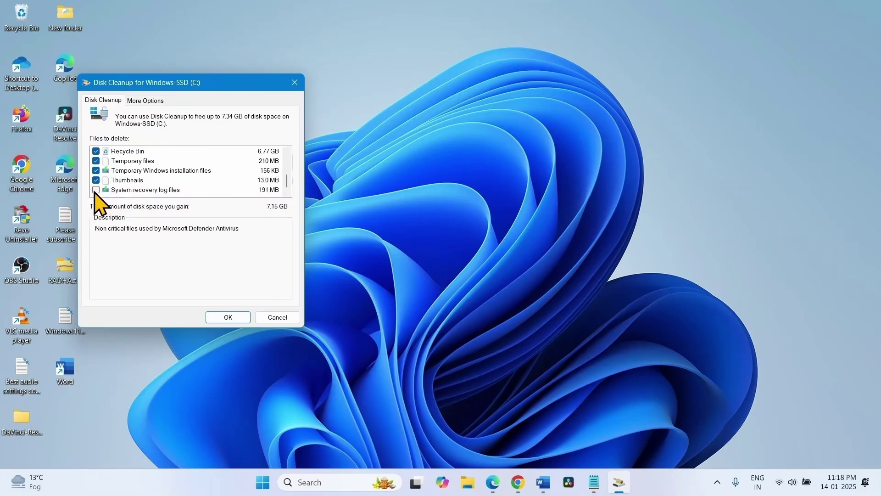
scroll(172, 166, "up", 3)
scroll(175, 175, "down", 3)
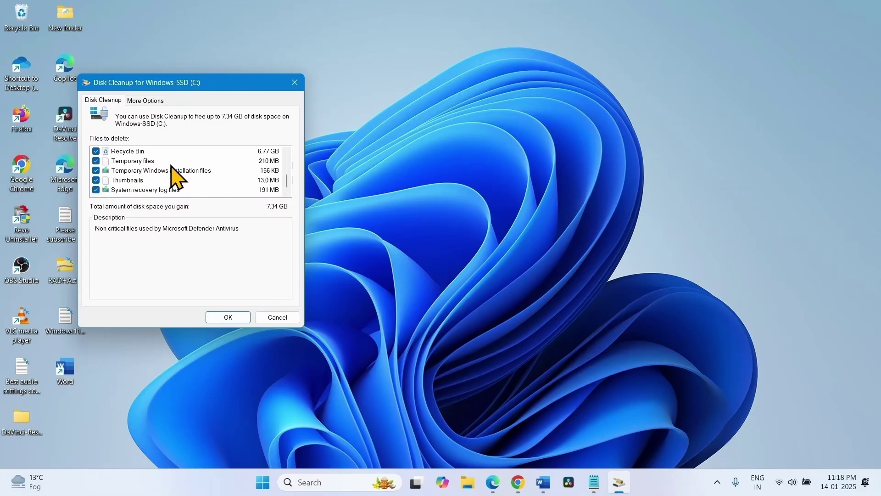
left_click(224, 318)
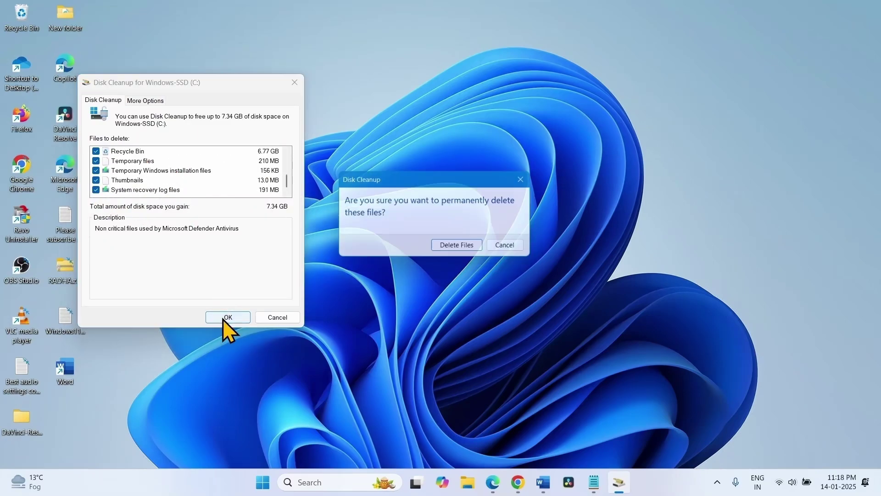
left_click(461, 248)
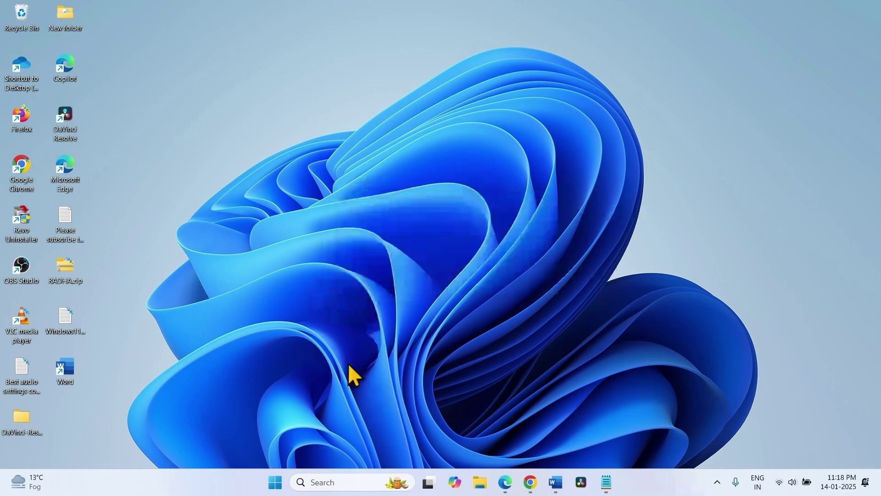
right_click(272, 483)
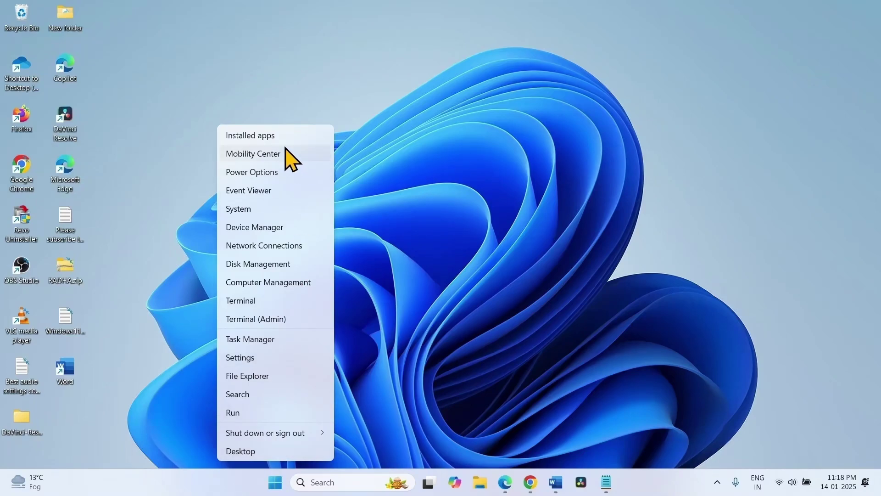
left_click(282, 139)
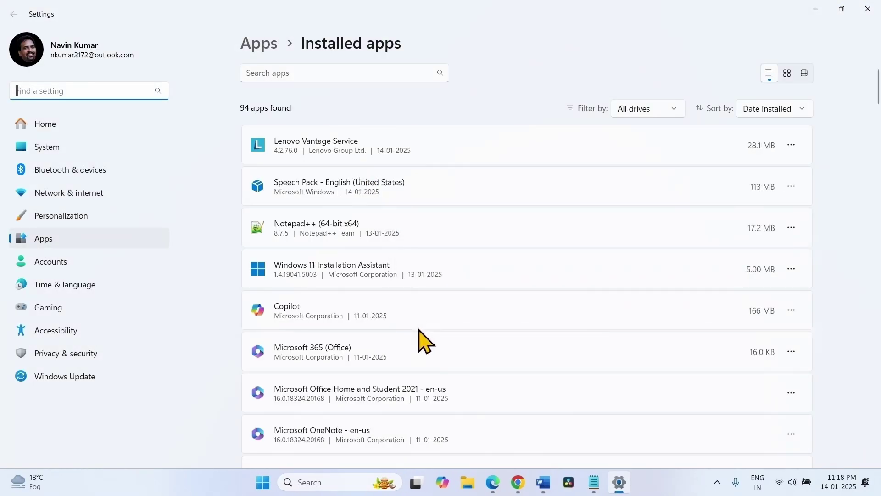
scroll(433, 281, "down", 1)
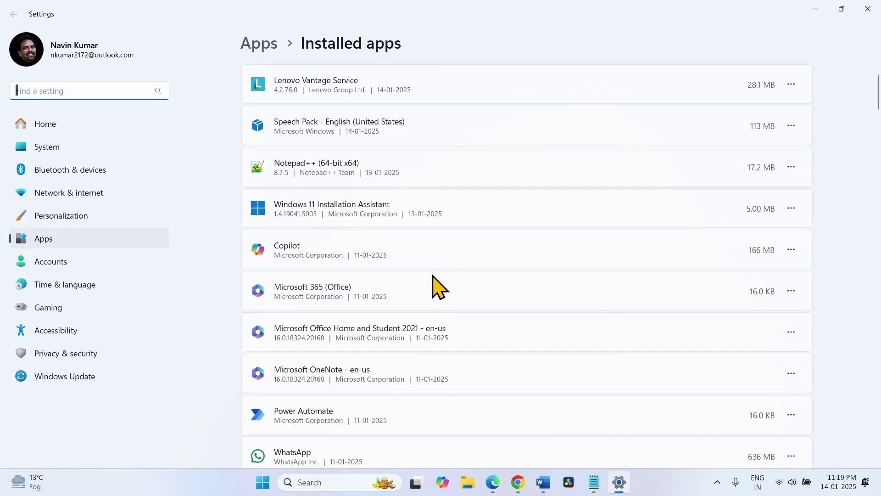
scroll(427, 253, "up", 1)
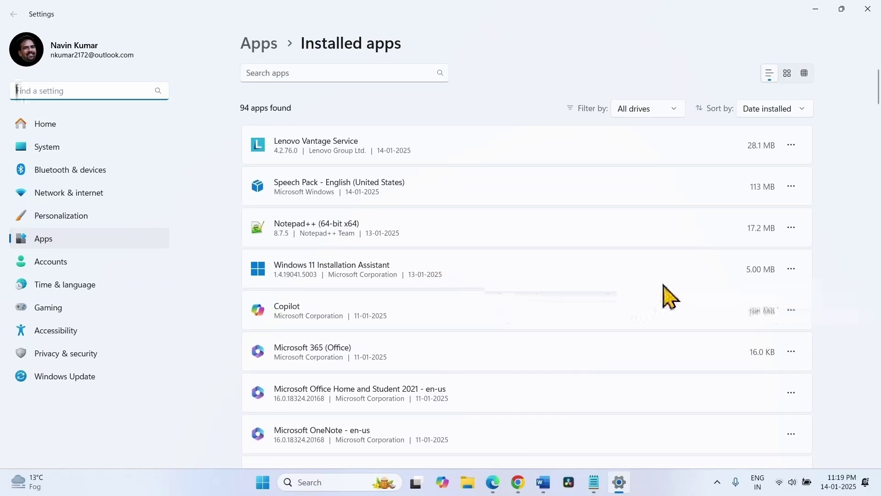
left_click(789, 144)
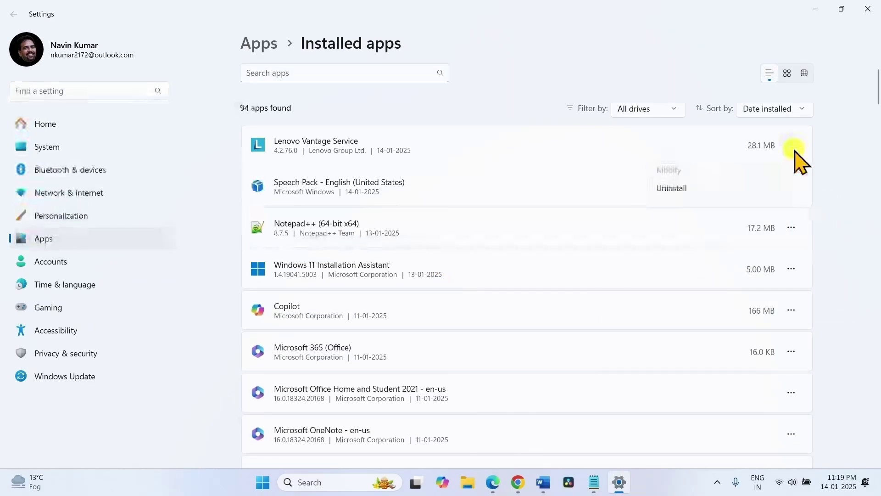
left_click(855, 189)
left_click(875, 9)
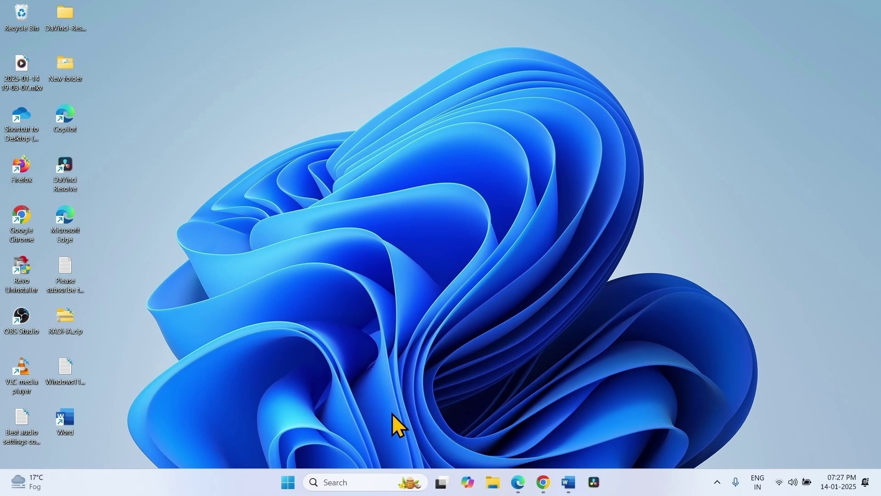
Launch Google Chrome and search Google for 'windows 11 download'.
left_click(289, 482)
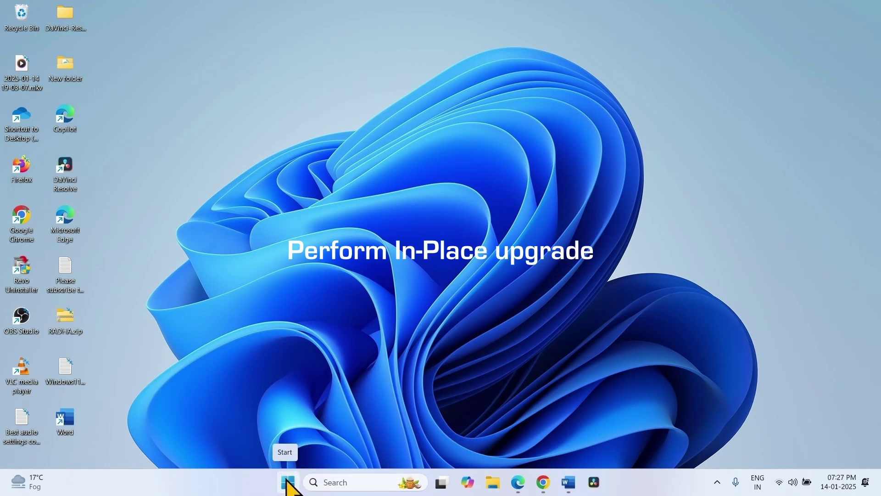
left_click(534, 473)
left_click(597, 53)
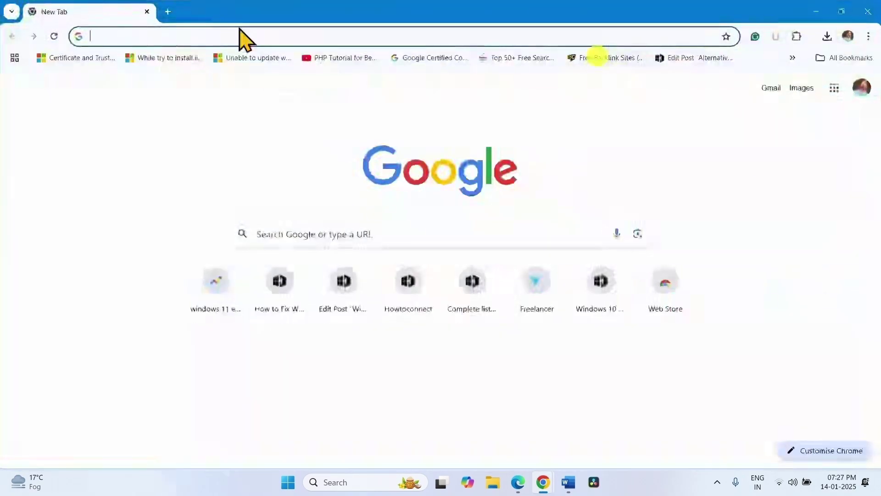
left_click(229, 35)
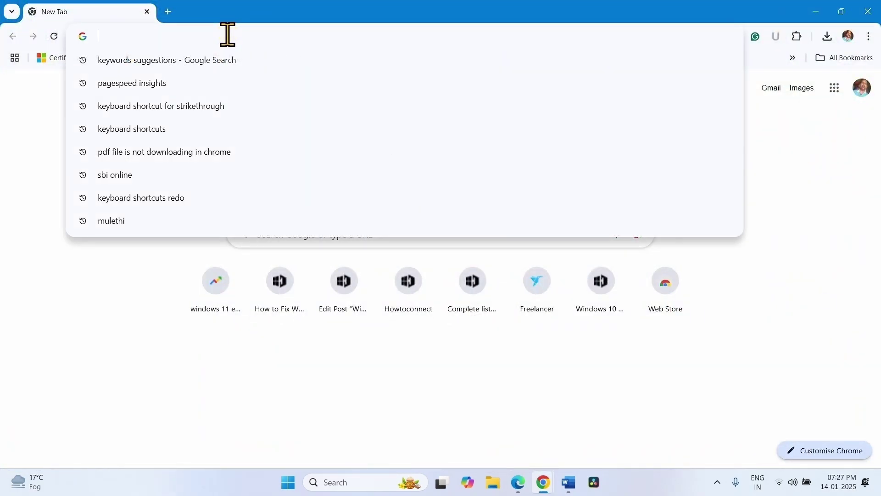
type("windows 11")
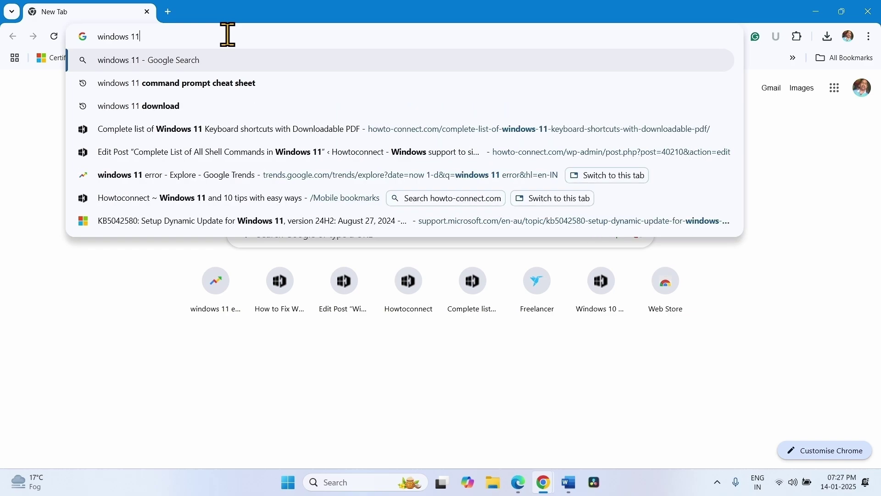
type(" download")
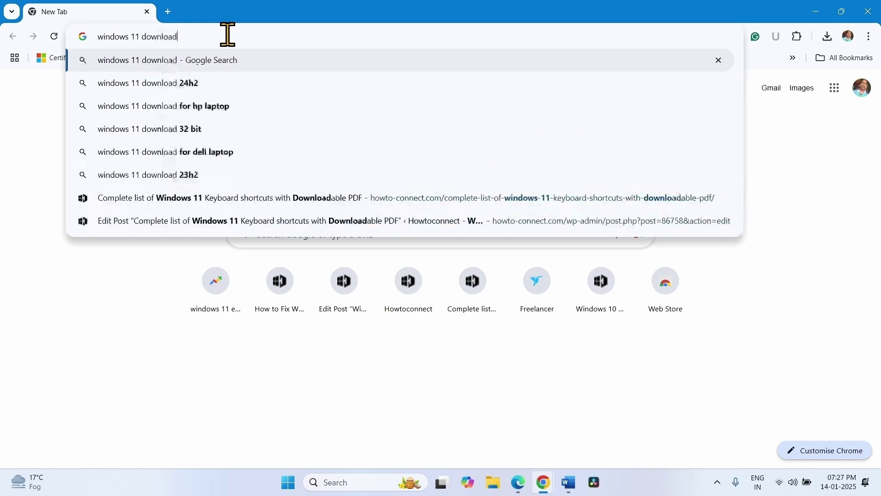
key("Return")
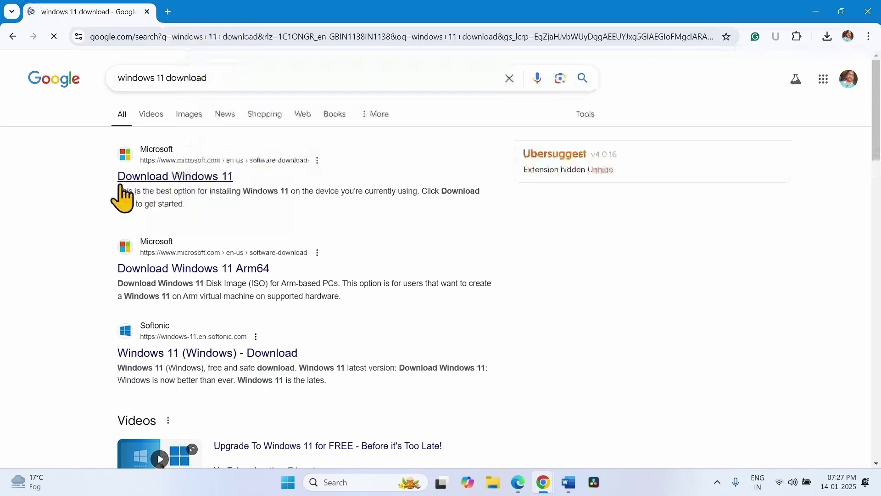
Open Microsoft's Download Windows 11 page, then pick the multi-edition ISO on the Arm64 page.
left_click(174, 179)
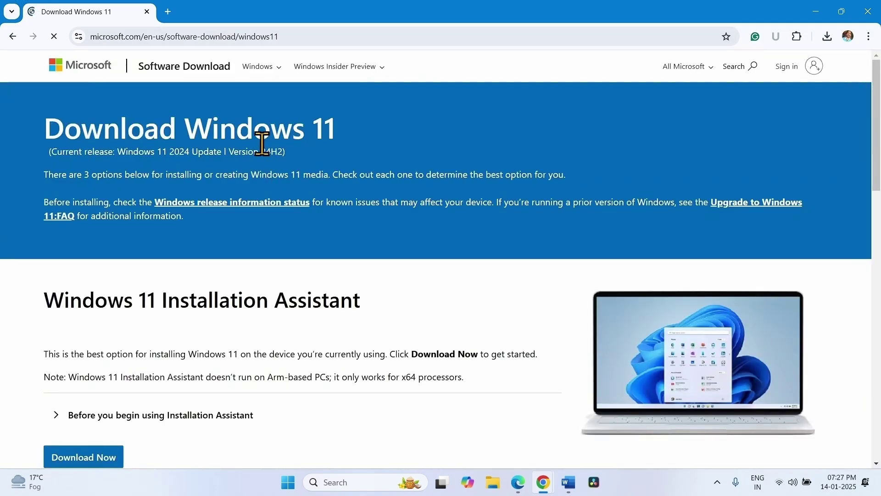
scroll(261, 146, "down", 1)
scroll(261, 146, "down", 10)
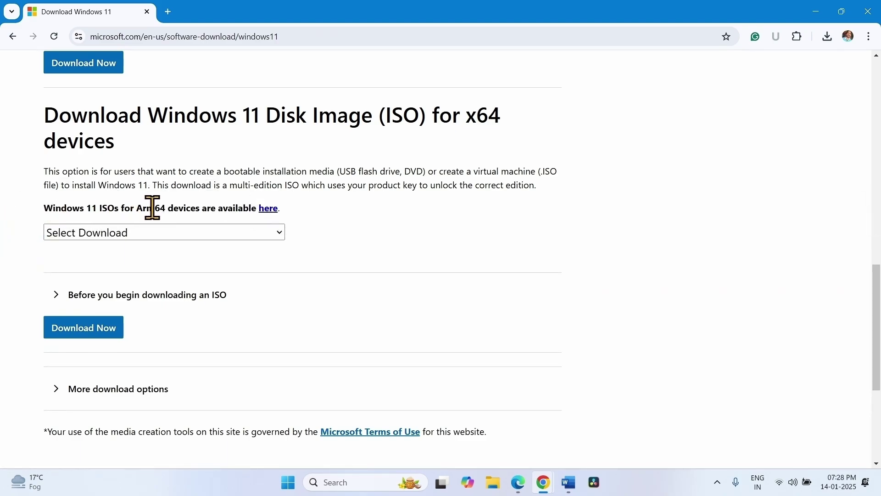
left_click(270, 210)
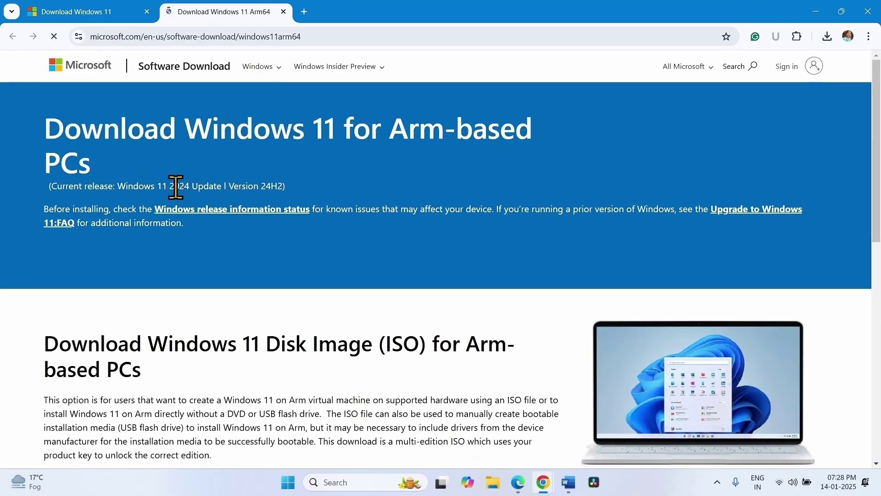
scroll(177, 212, "down", 5)
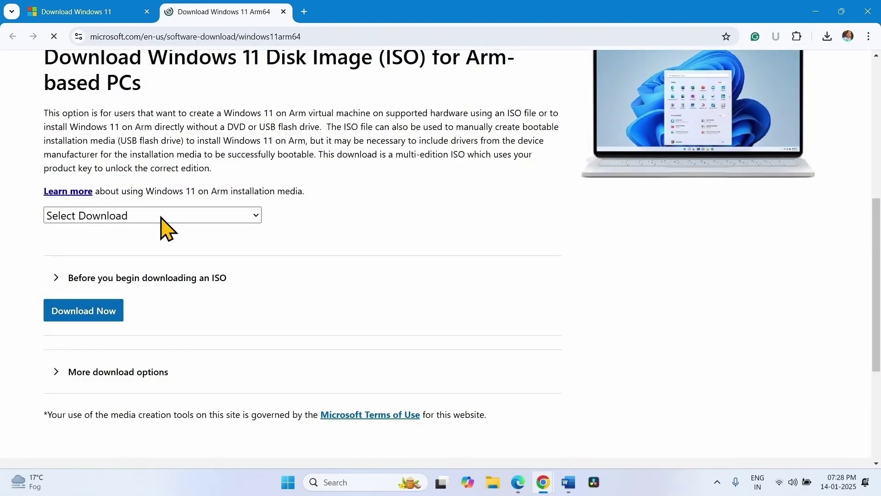
left_click(161, 218)
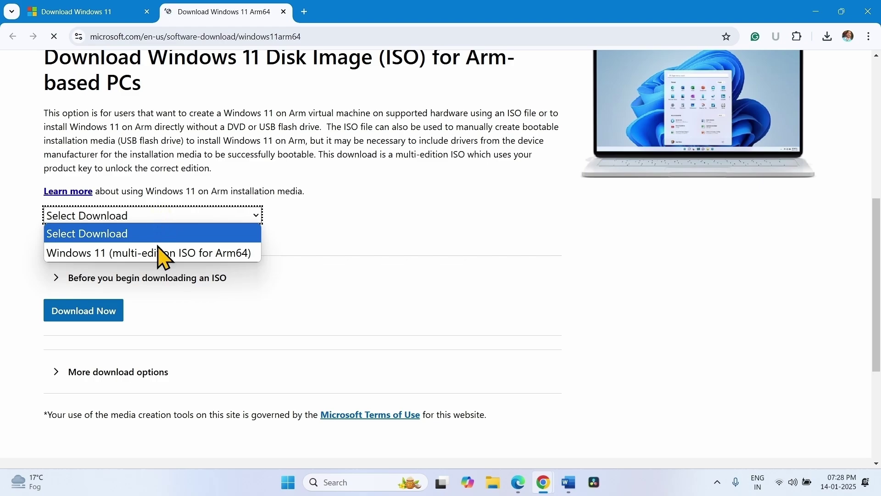
left_click(161, 253)
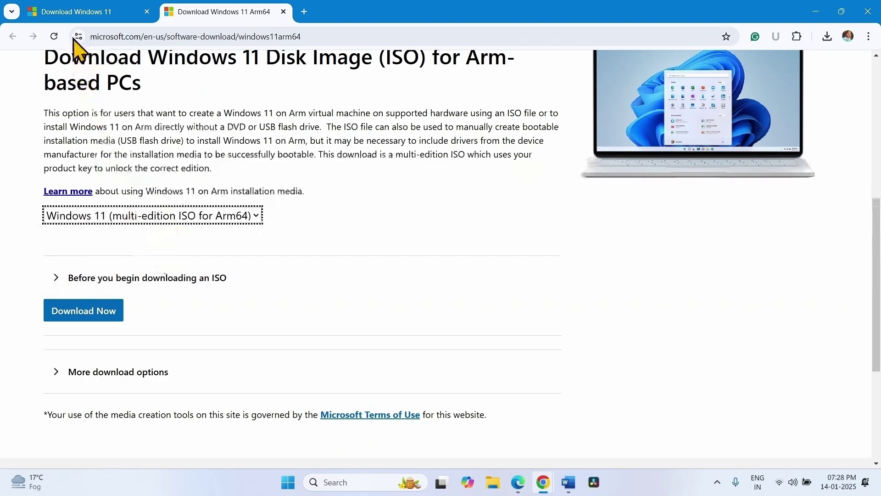
Back on Download Windows 11, select 'Windows 11 (multi-edition ISO for x64 devices)' and submit it.
left_click(76, 11)
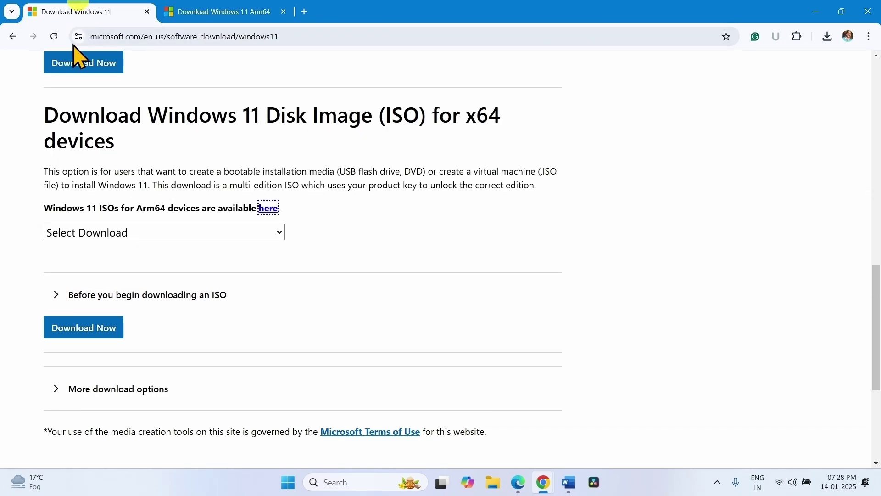
left_click(89, 232)
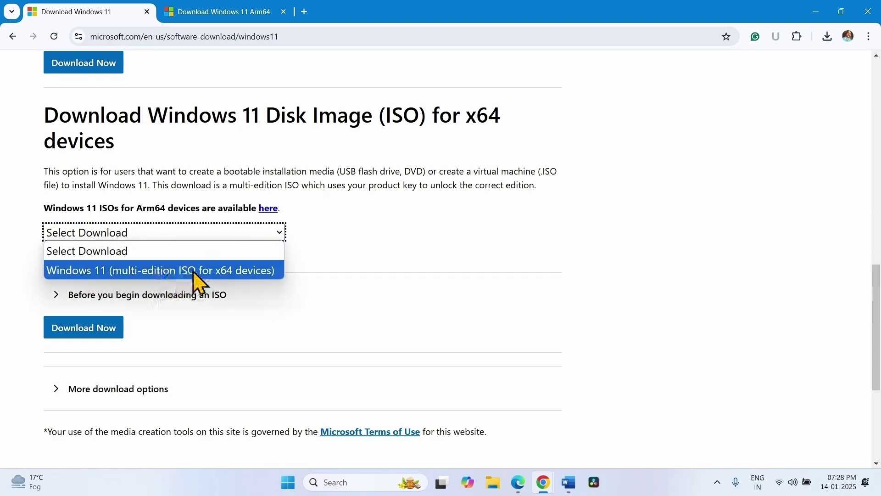
left_click(212, 271)
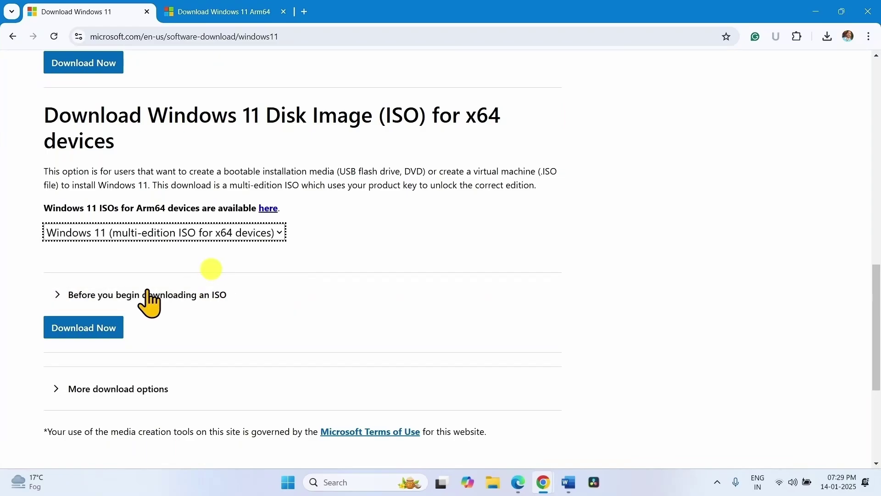
left_click(82, 333)
scroll(81, 333, "down", 3)
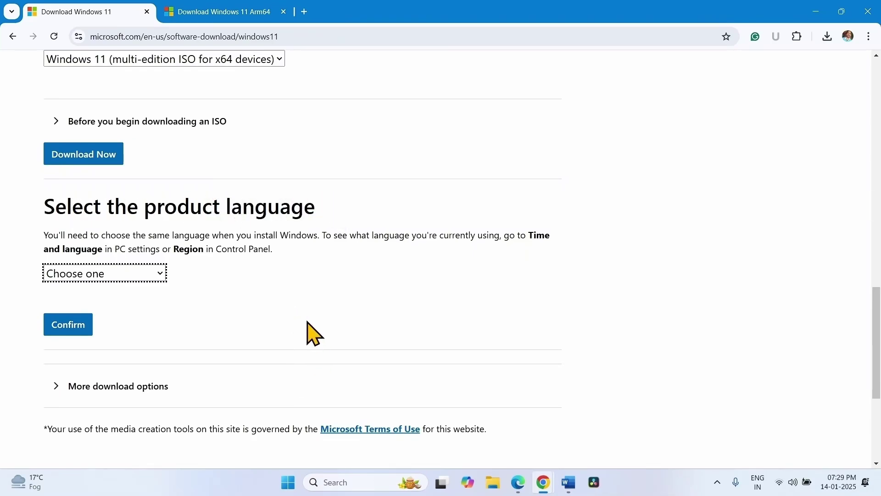
left_click(287, 483)
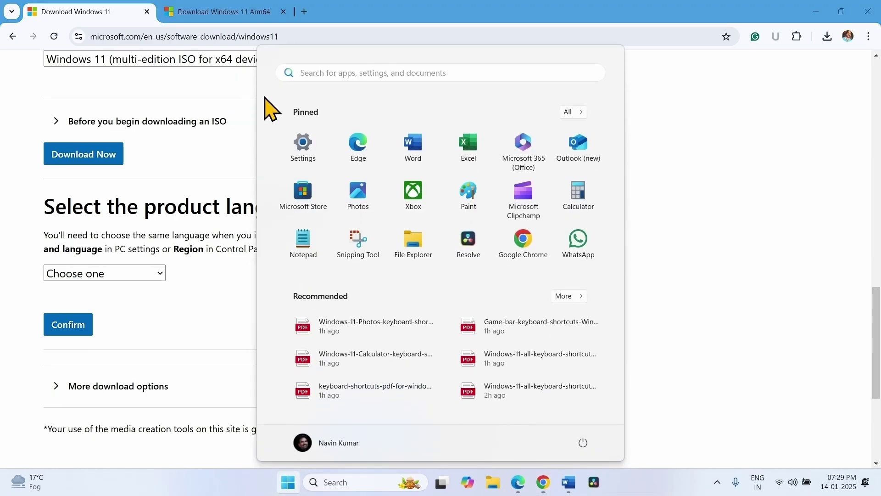
left_click(318, 152)
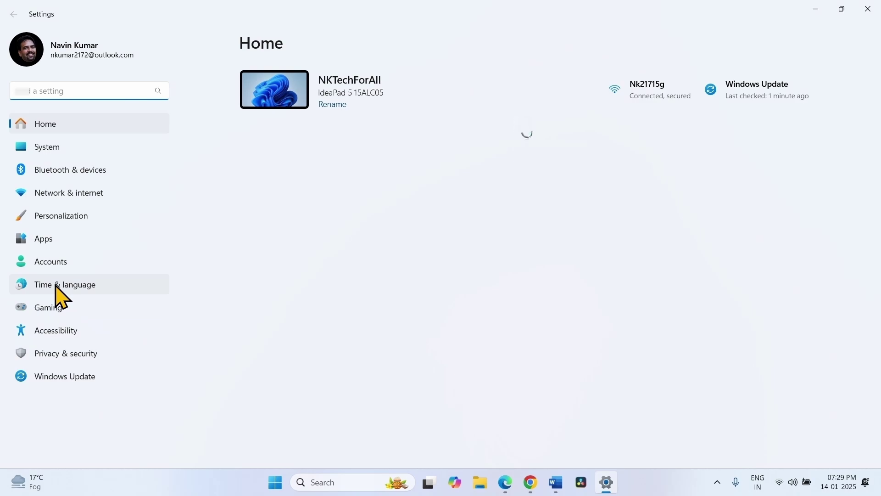
left_click(60, 292)
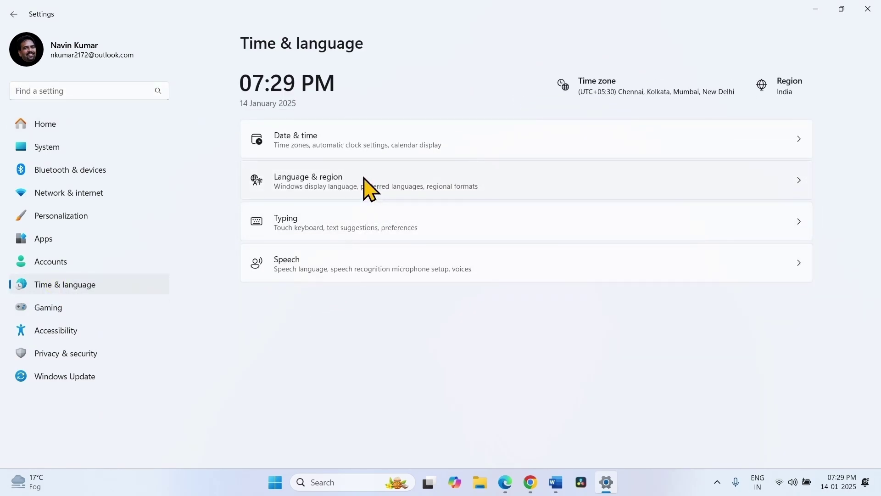
left_click(331, 193)
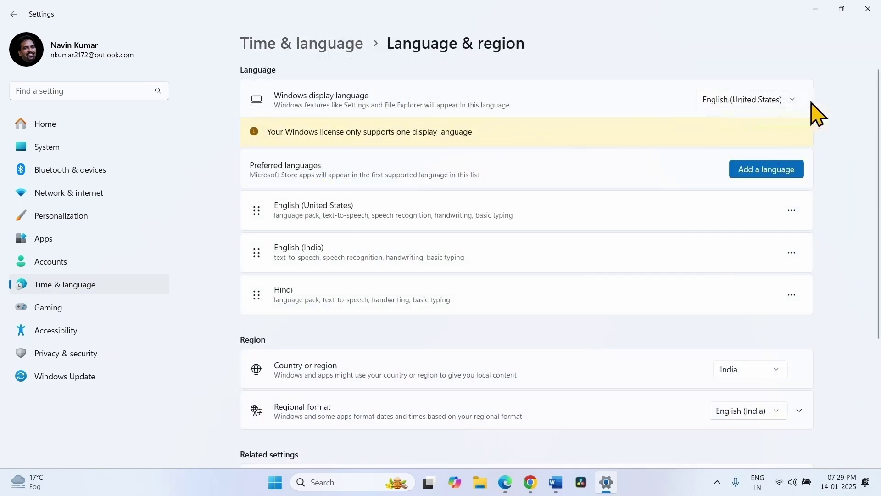
left_click(868, 8)
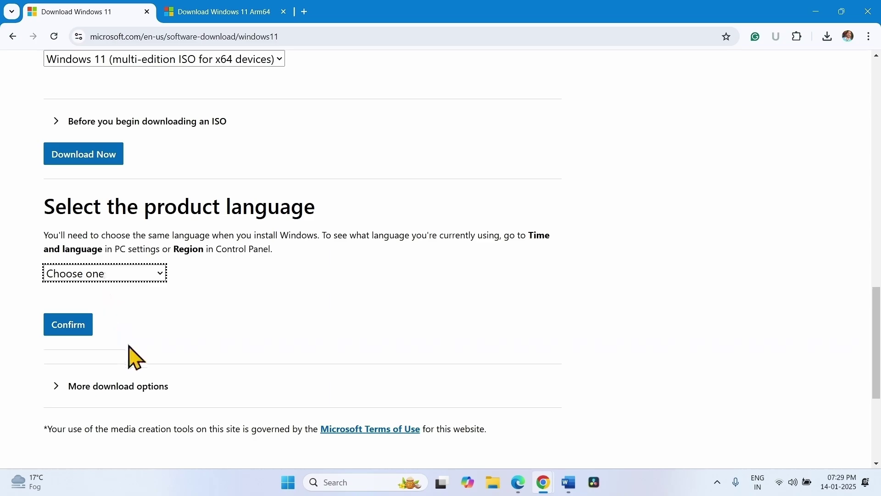
Start the English (United States) 64-bit Windows 11 ISO download, then close Chrome.
left_click(105, 275)
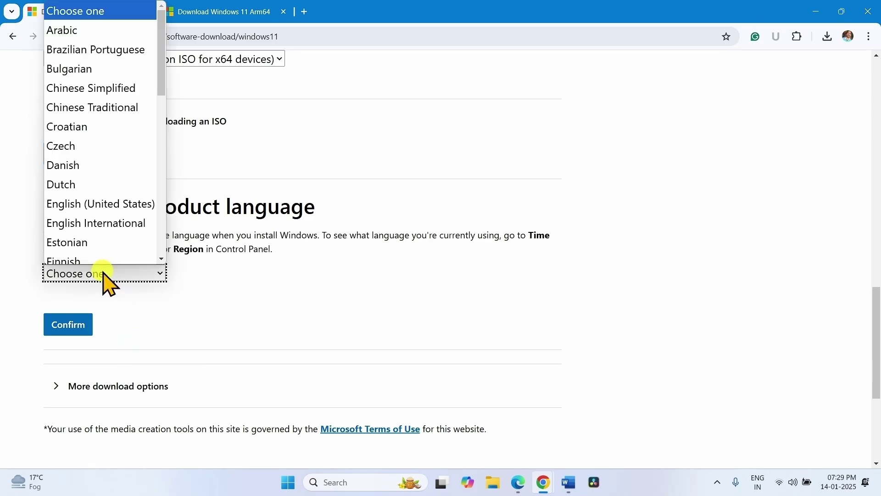
left_click(100, 197)
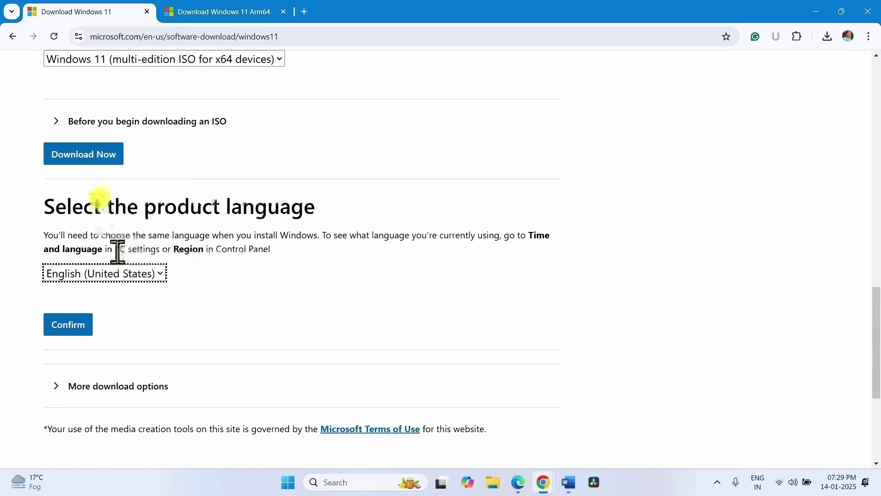
left_click(60, 327)
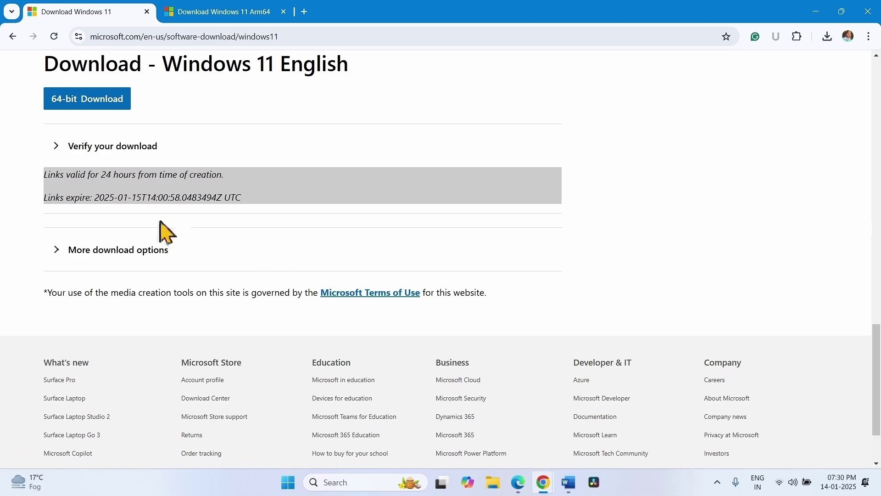
left_click(79, 102)
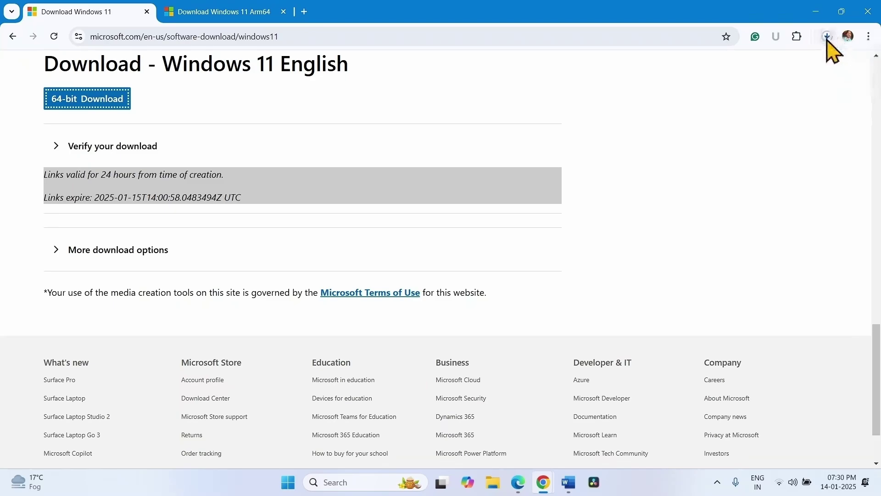
left_click(868, 11)
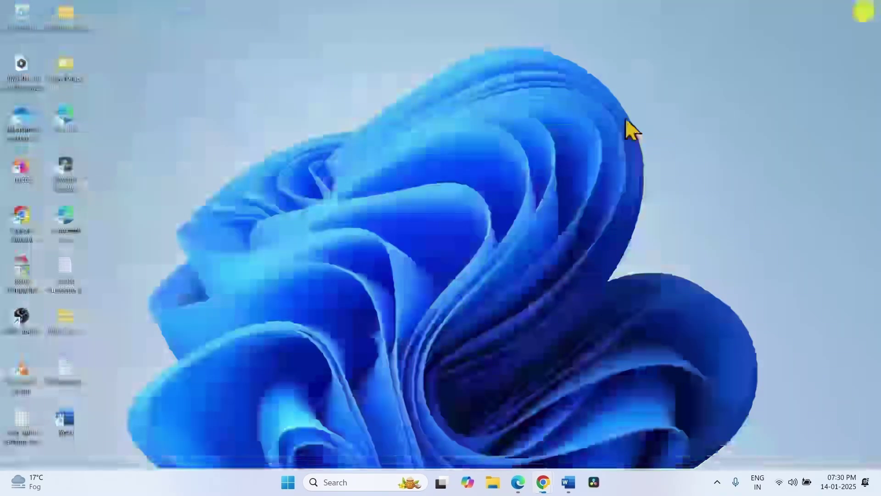
Mount Win11_24H2_English_x64.iso from Downloads in File Explorer, accepting the security warning.
left_click(493, 483)
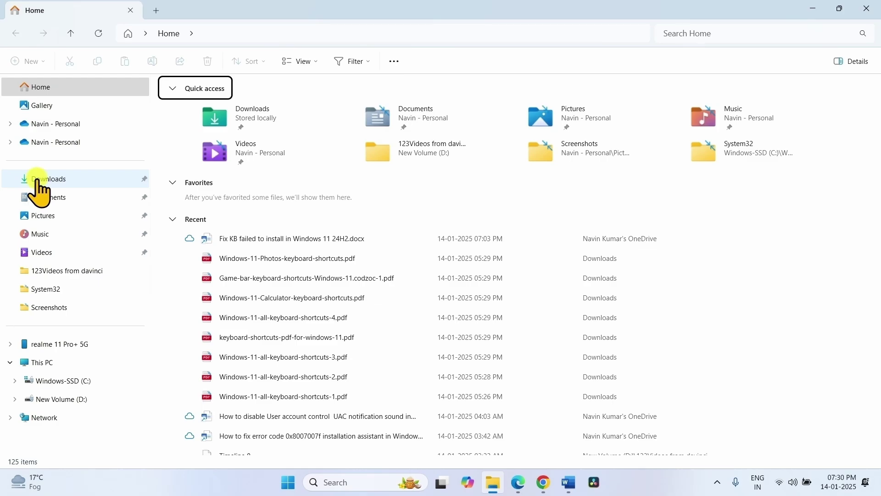
left_click(39, 179)
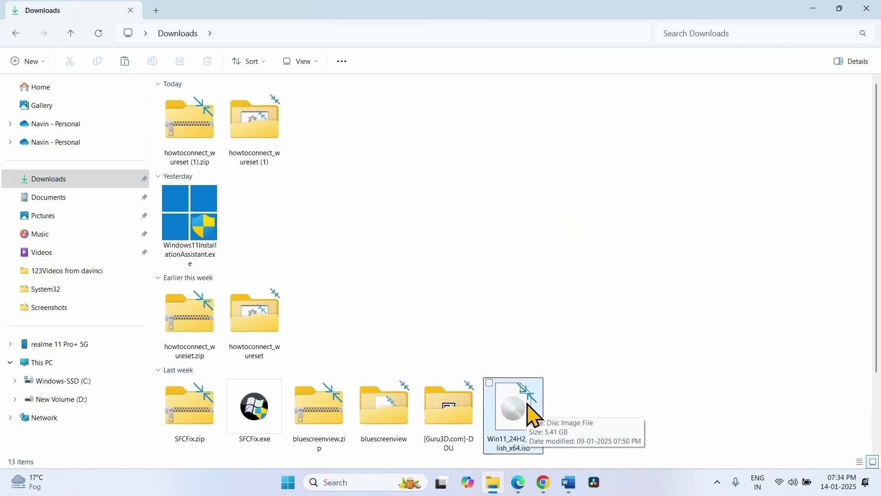
right_click(531, 415)
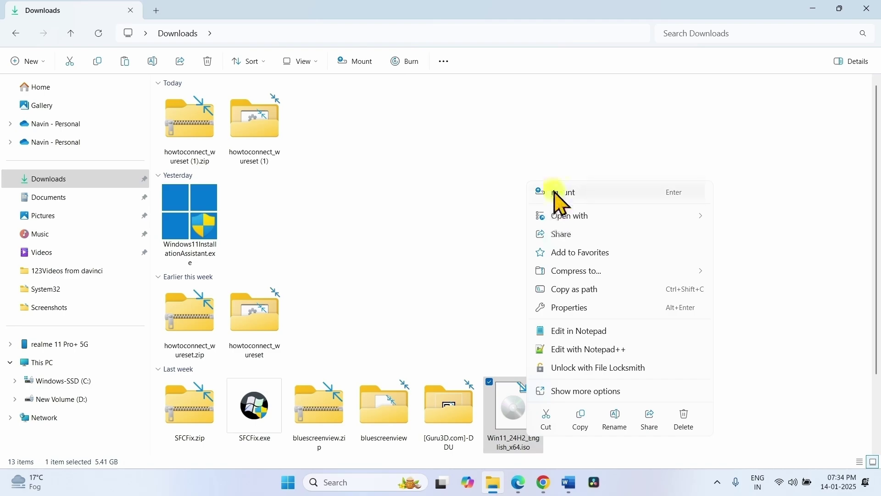
left_click(556, 193)
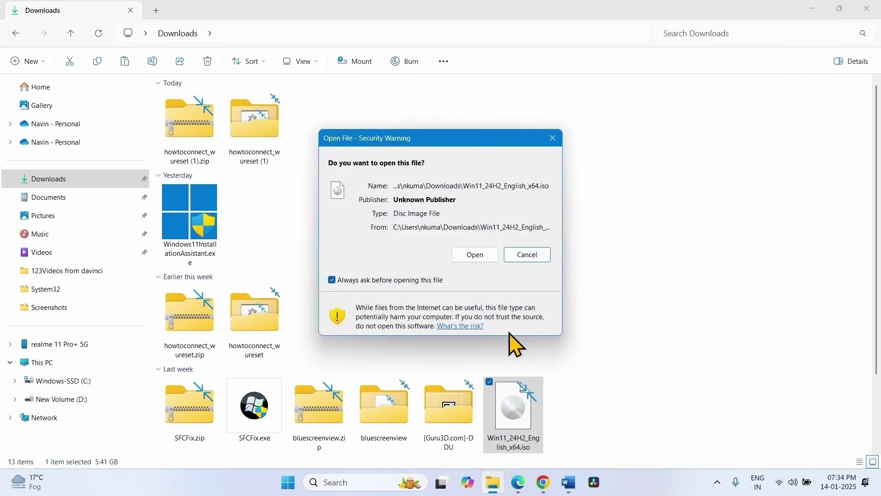
left_click(476, 257)
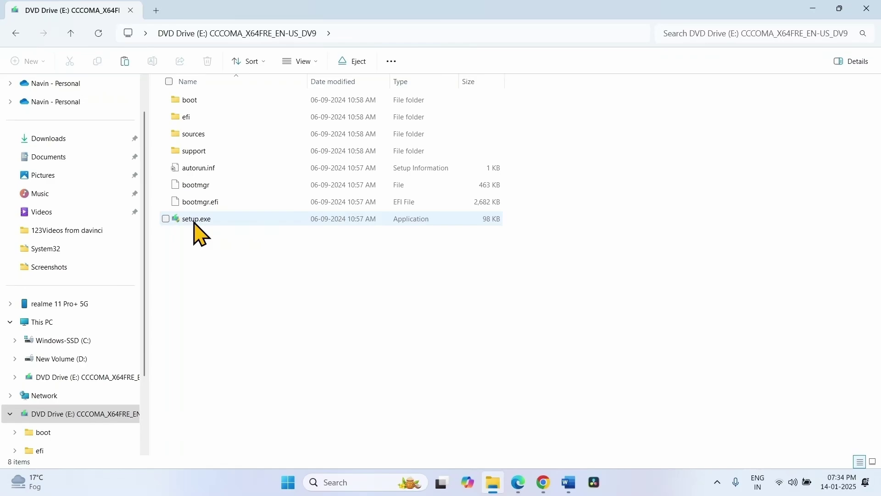
Run setup.exe from the mounted drive, approving the security warning and User Account Control prompt.
right_click(194, 224)
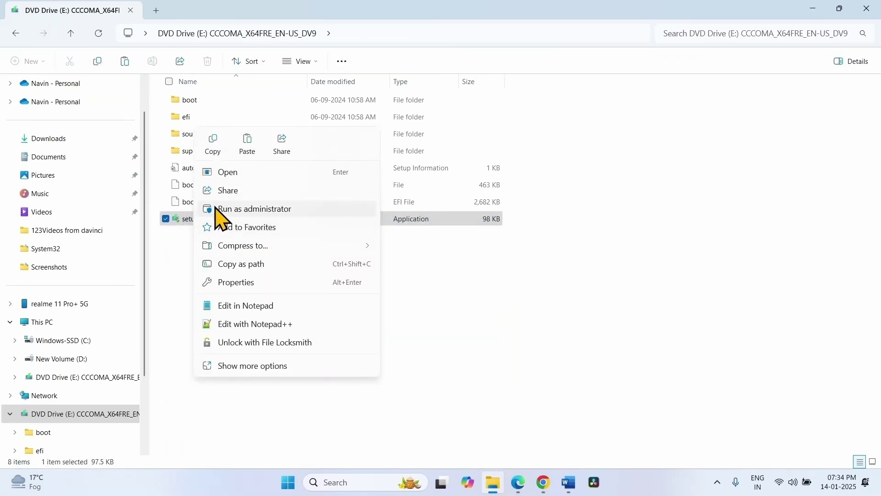
left_click(226, 174)
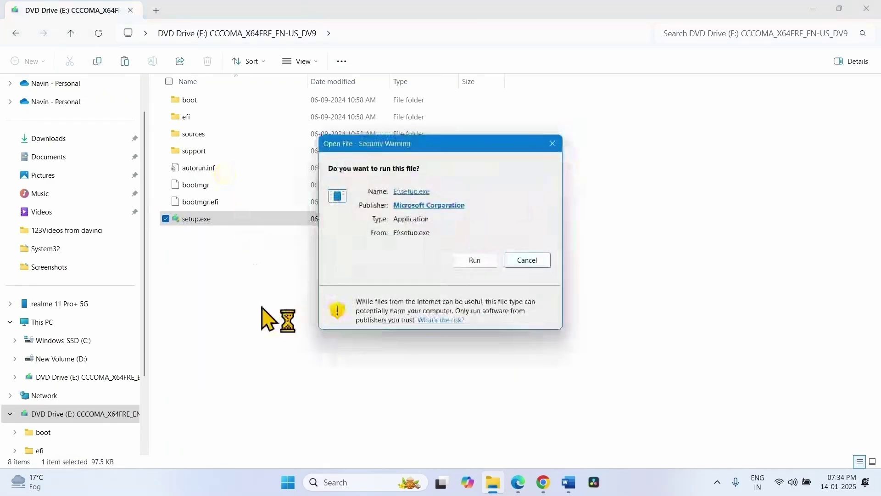
left_click(488, 260)
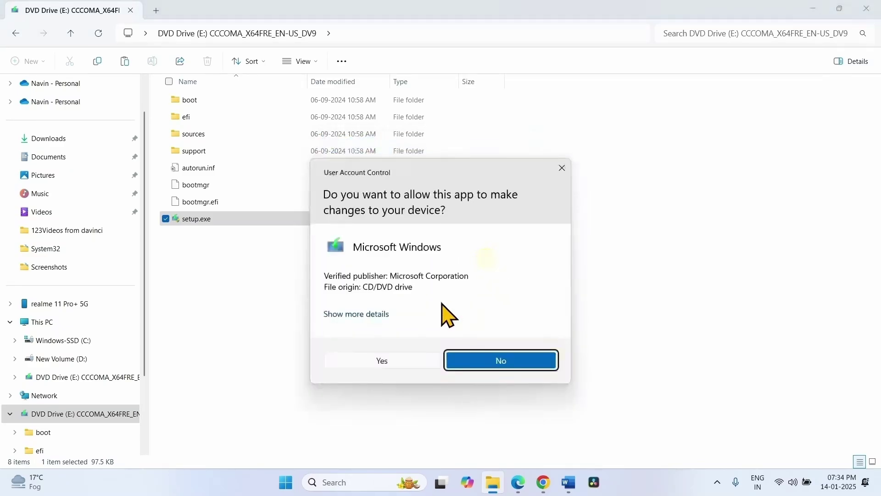
left_click(378, 363)
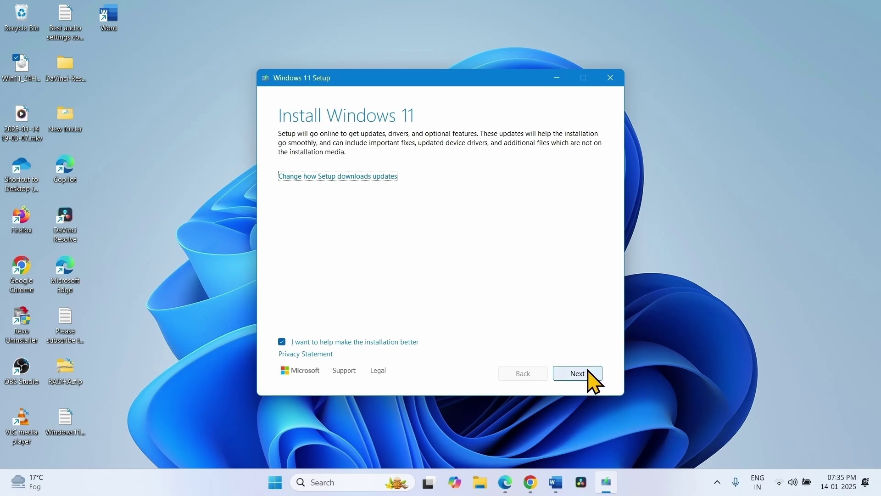
Click Next on the Install Windows 11 screen so setup proceeds to Getting updates.
left_click(590, 372)
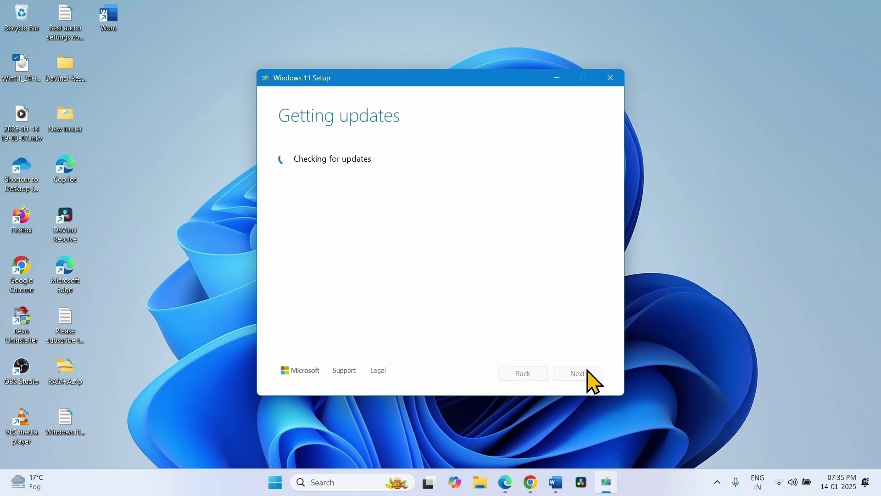